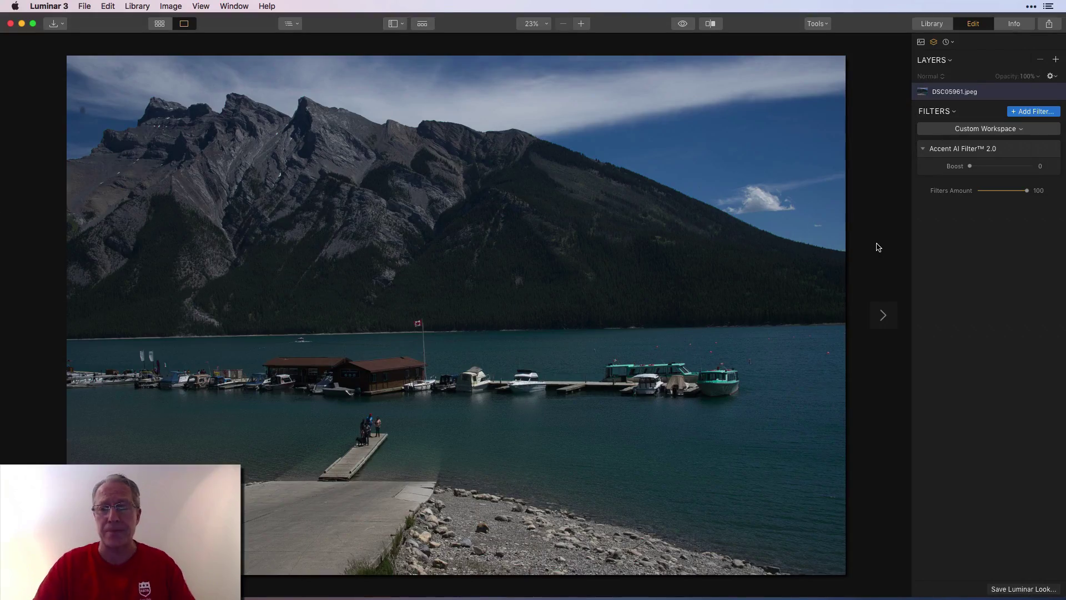
# Set the mountain lake photo's Accent AI Boost to 98 and advance to the night street photo
pyautogui.moveTo(969, 166); pyautogui.dragTo(1039, 166)
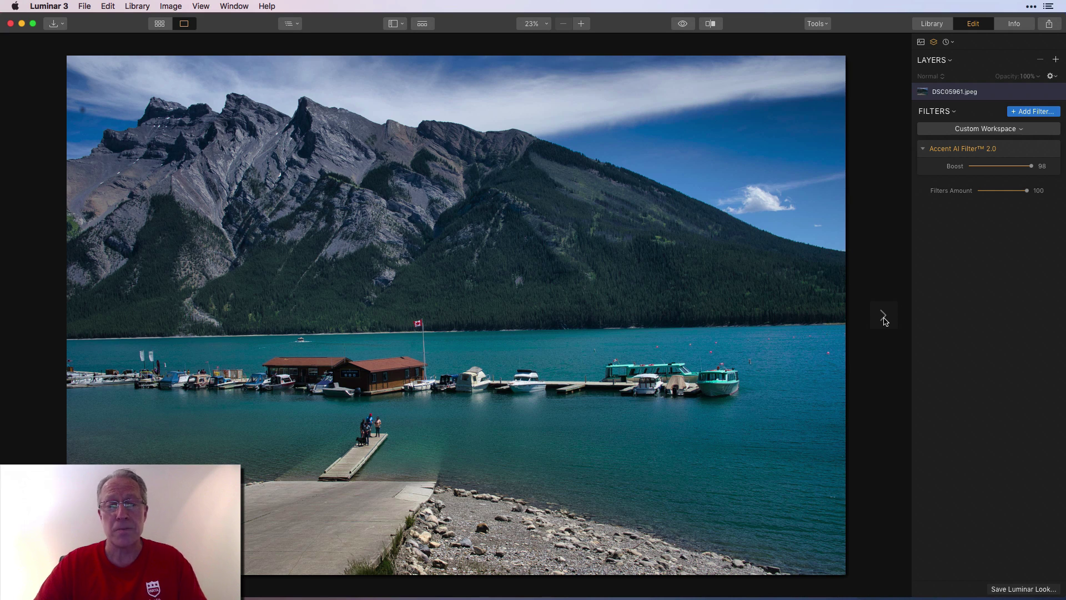
pyautogui.click(884, 317)
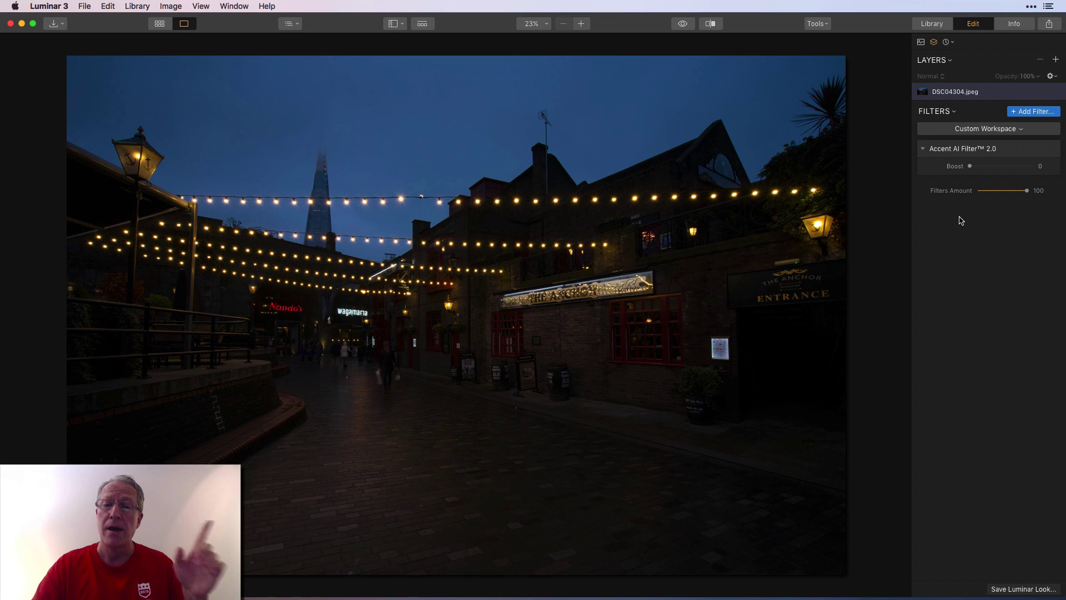
# Raise the night street photo's Accent AI Boost to 99 and advance to the bridge sunset photo
pyautogui.moveTo(970, 166); pyautogui.dragTo(924, 173)
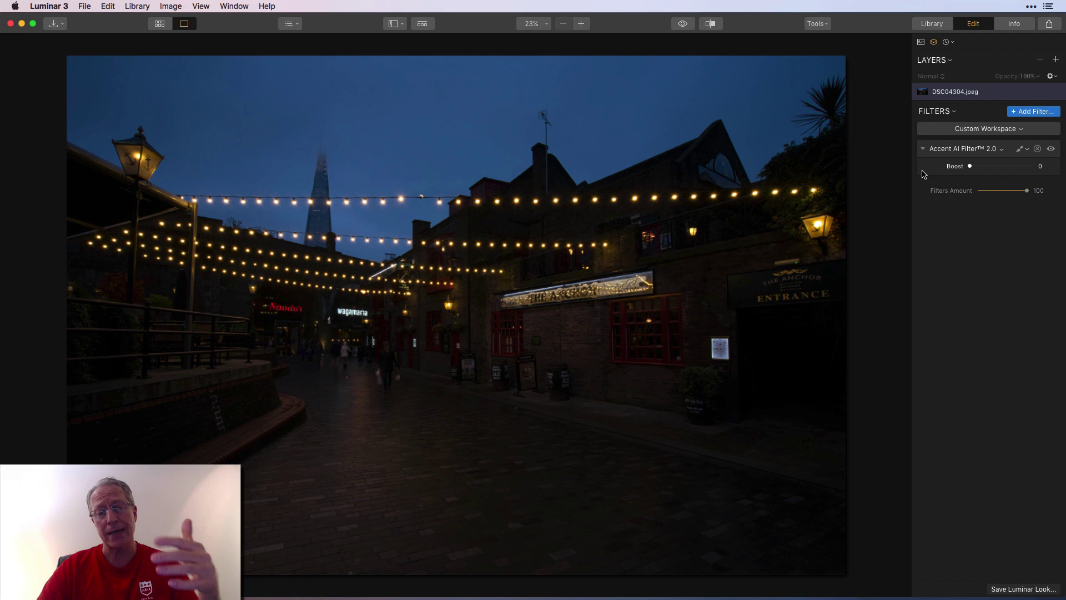
pyautogui.moveTo(970, 166); pyautogui.dragTo(1031, 166)
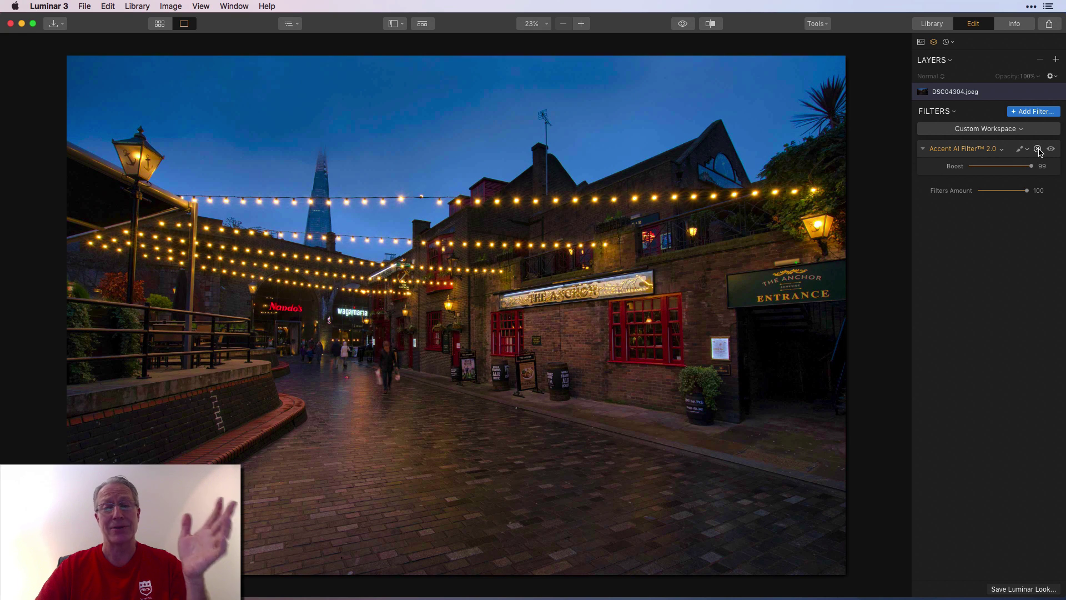
pyautogui.click(884, 315)
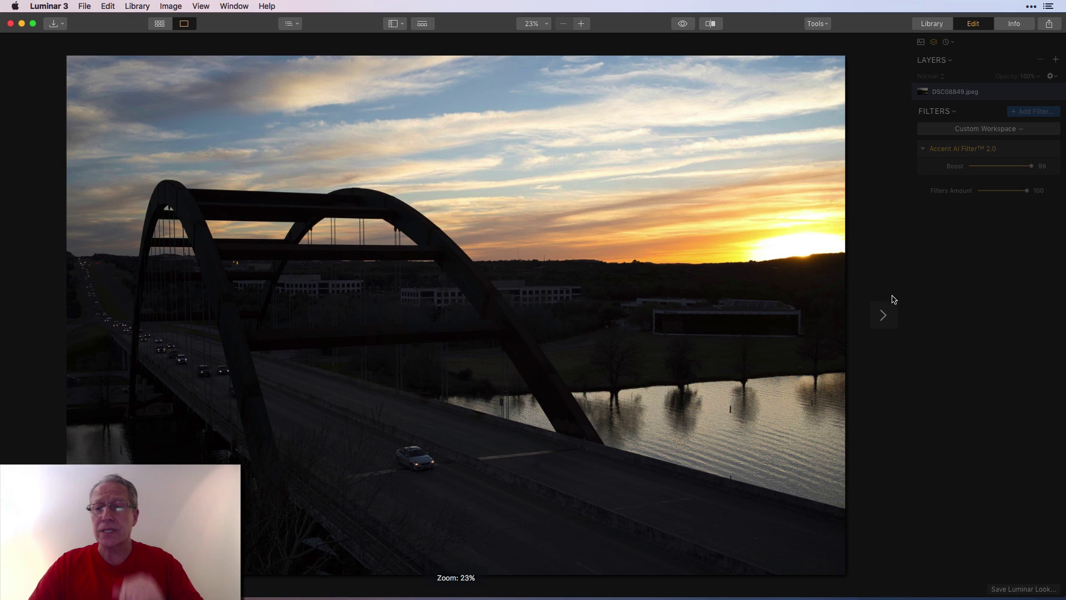
# Push the bridge sunset photo's Accent AI Boost to 100 and compare it against the original
pyautogui.moveTo(975, 167); pyautogui.dragTo(1039, 165)
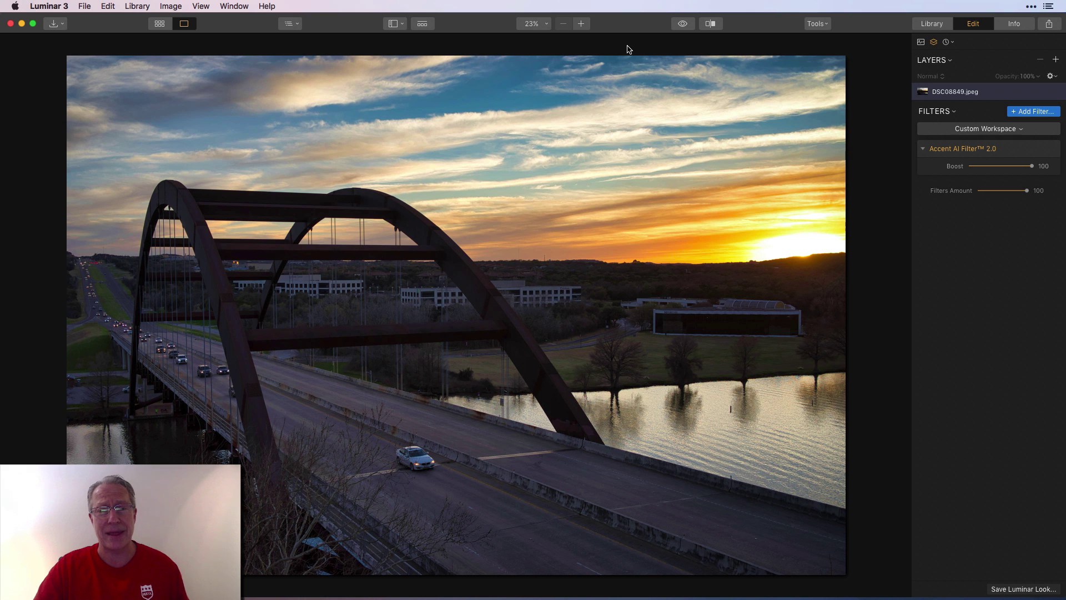
pyautogui.click(684, 24)
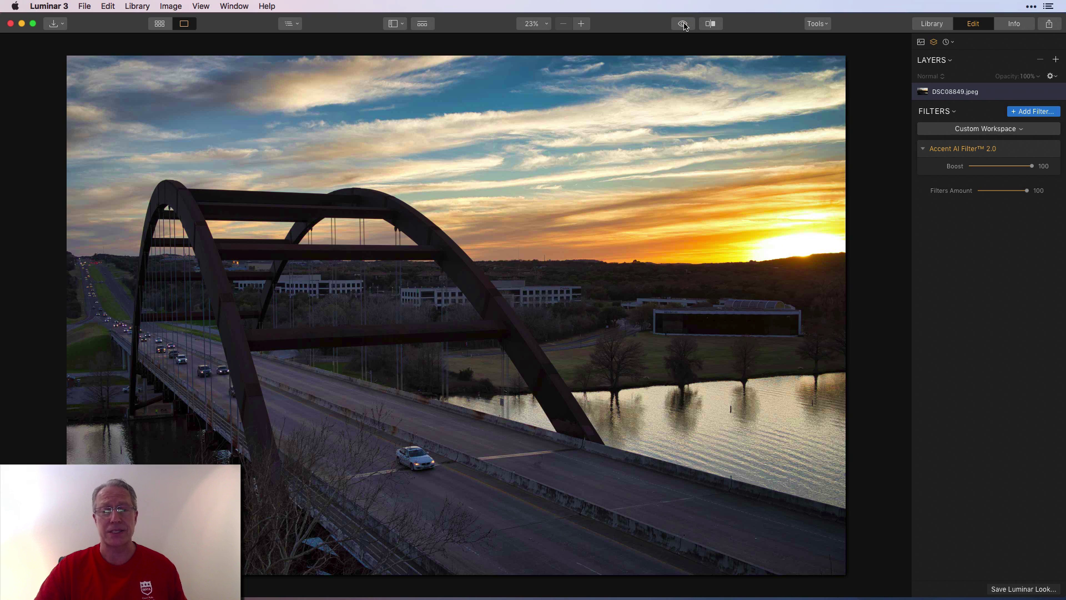
pyautogui.click(953, 150)
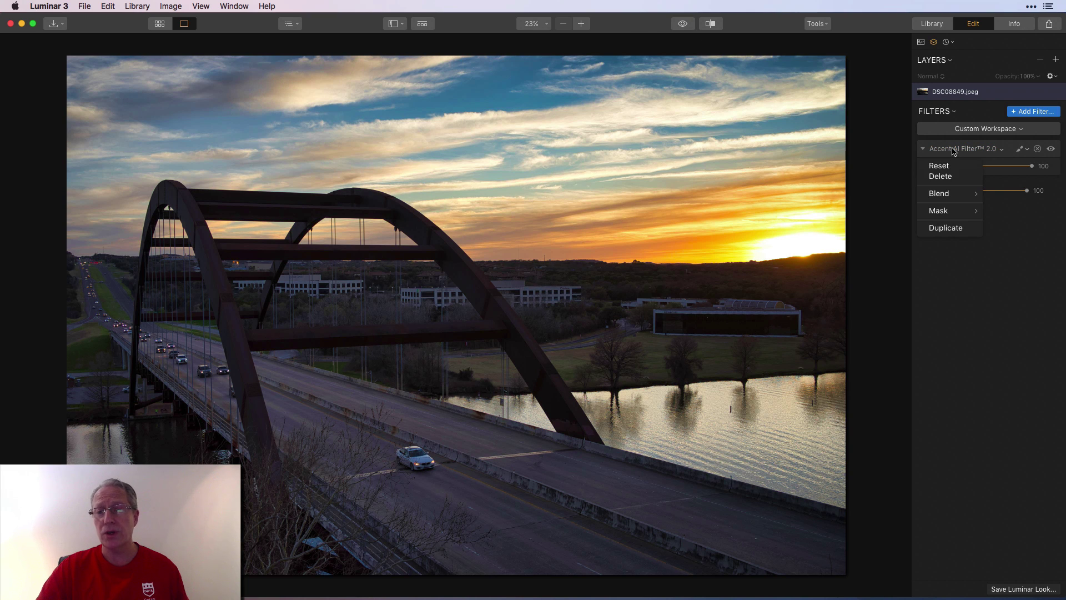
# Duplicate the Accent AI filter, set the copy's Boost to 14, and compare before and after
pyautogui.click(951, 228)
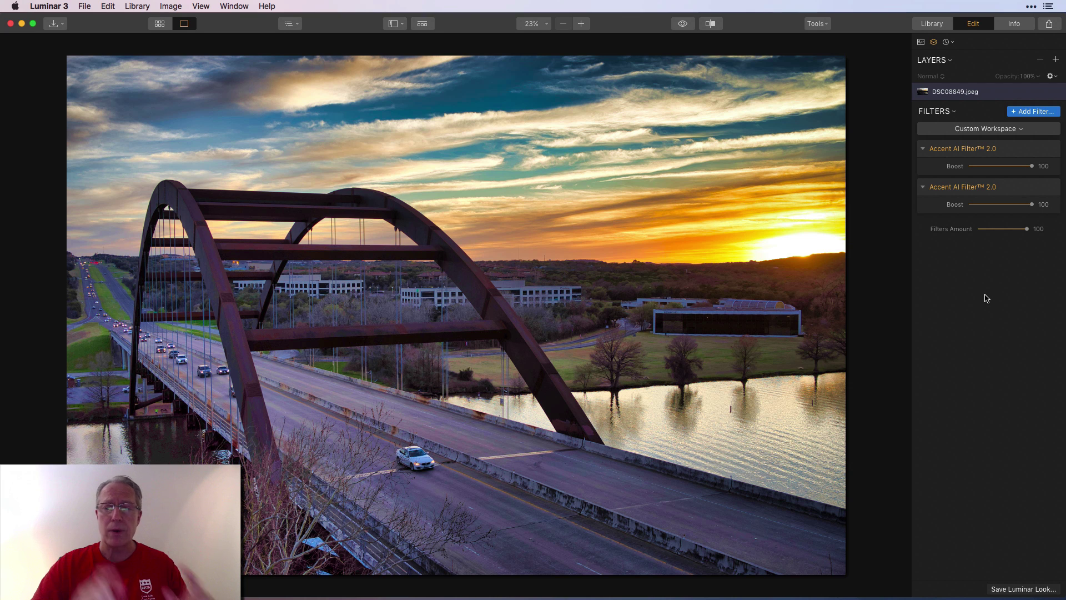
pyautogui.moveTo(1032, 205)
pyautogui.mouseDown()
pyautogui.moveTo(989, 205)
pyautogui.moveTo(1051, 211)
pyautogui.mouseUp()
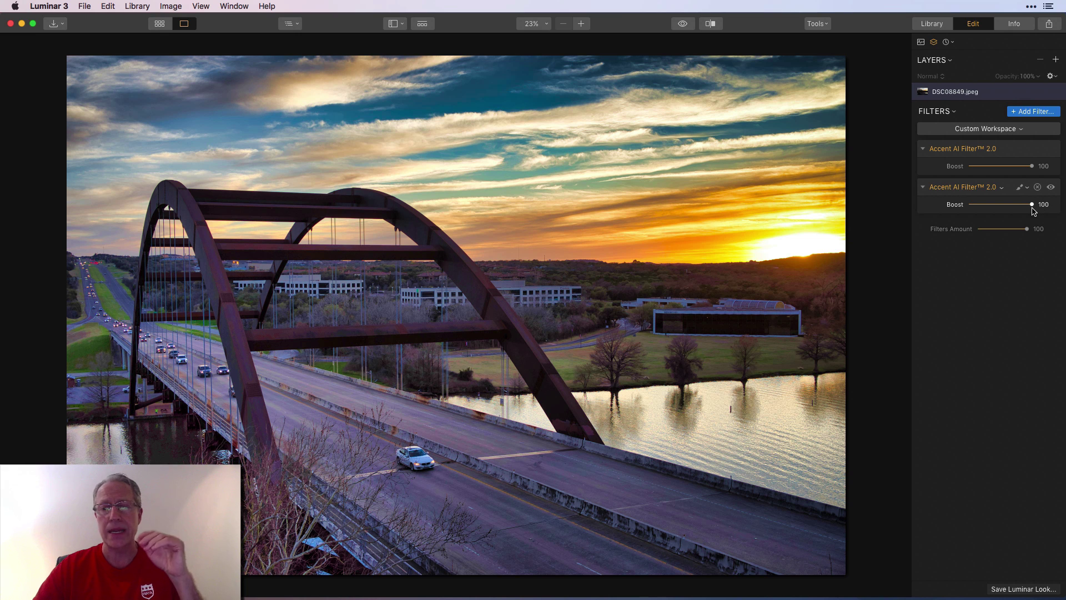
pyautogui.moveTo(1034, 210); pyautogui.dragTo(850, 218)
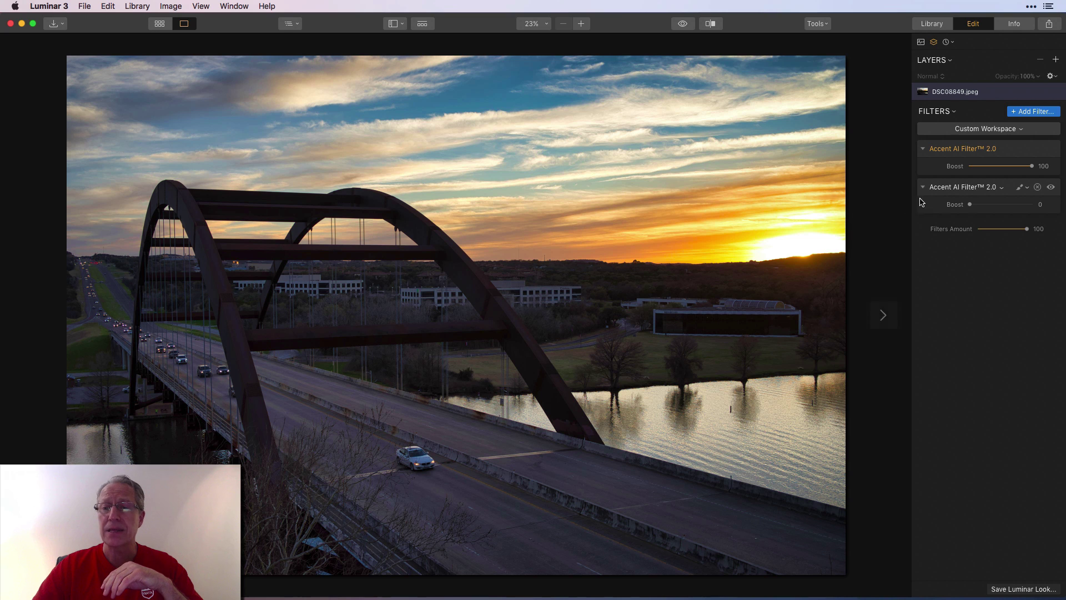
pyautogui.moveTo(972, 206); pyautogui.dragTo(982, 207)
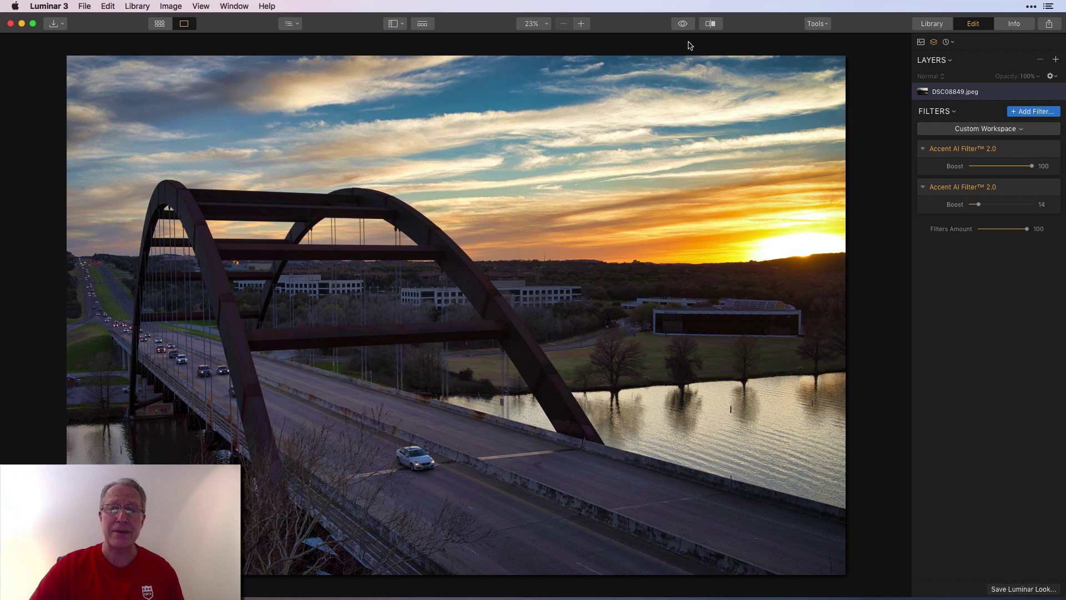
pyautogui.click(682, 25)
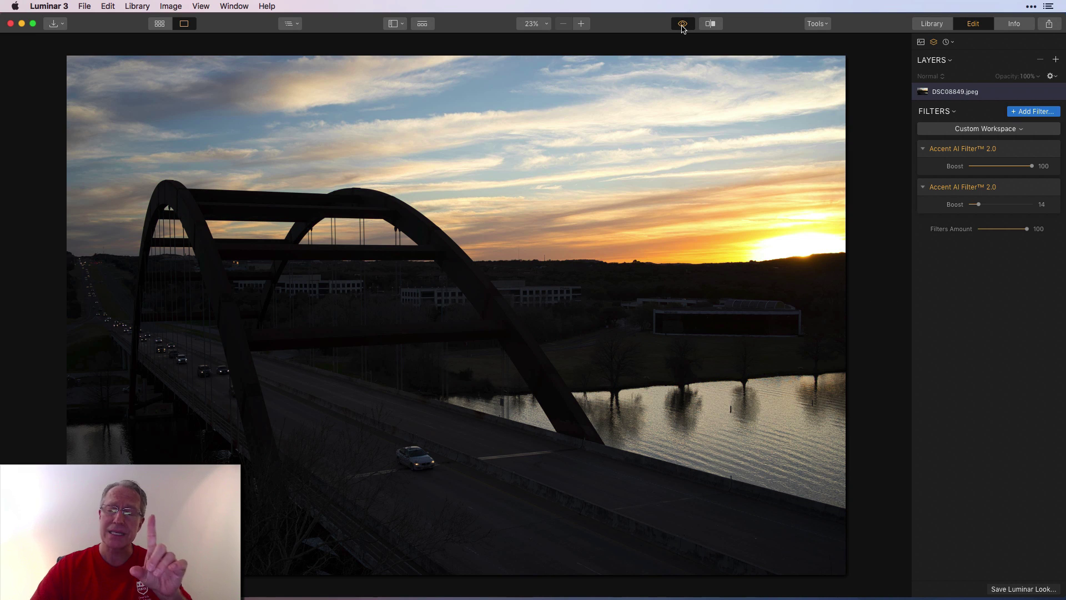
pyautogui.click(682, 25)
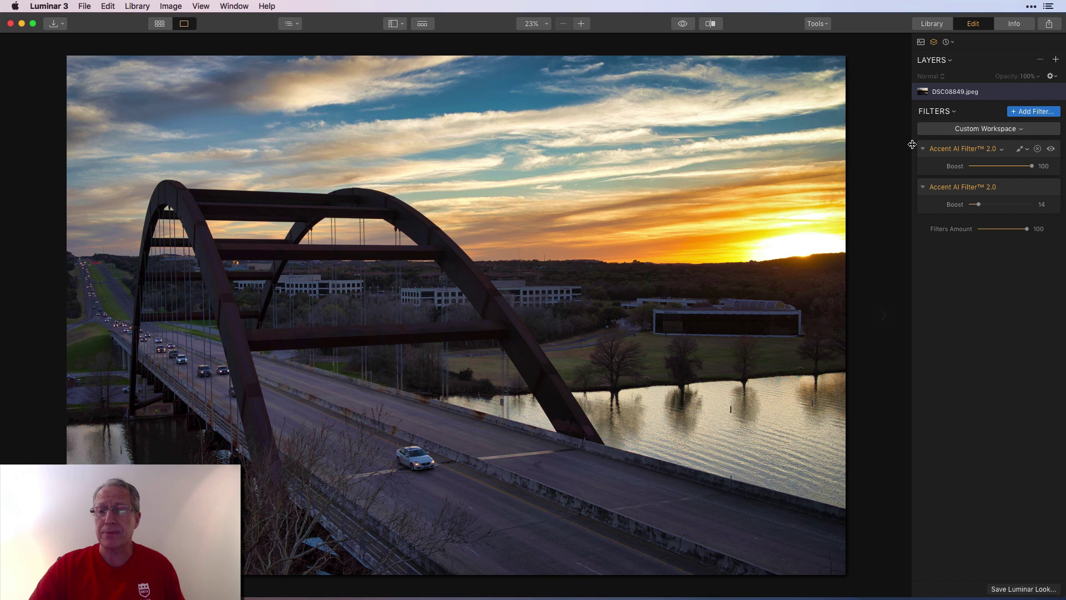
# Delete the duplicate Accent AI filter, recheck against the original, and advance to the lake-and-speedboat photo
pyautogui.click(1037, 187)
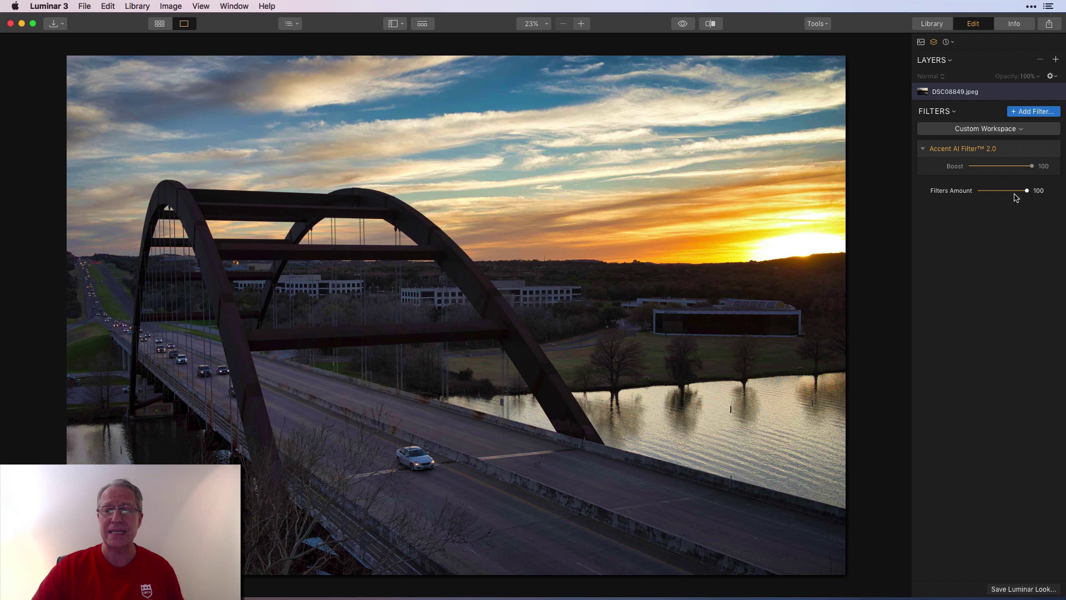
pyautogui.click(686, 26)
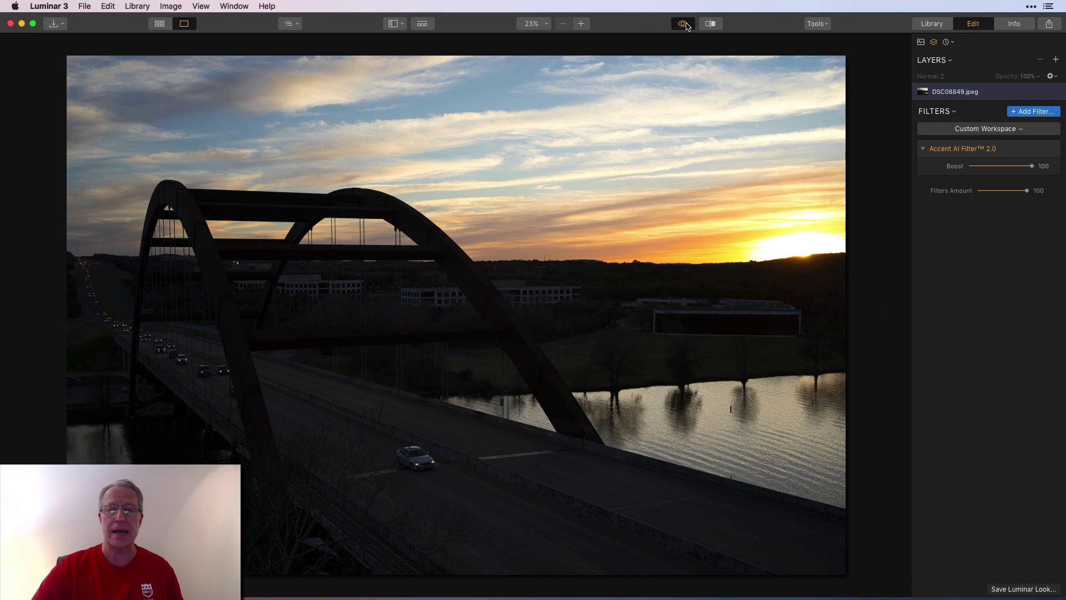
pyautogui.click(687, 26)
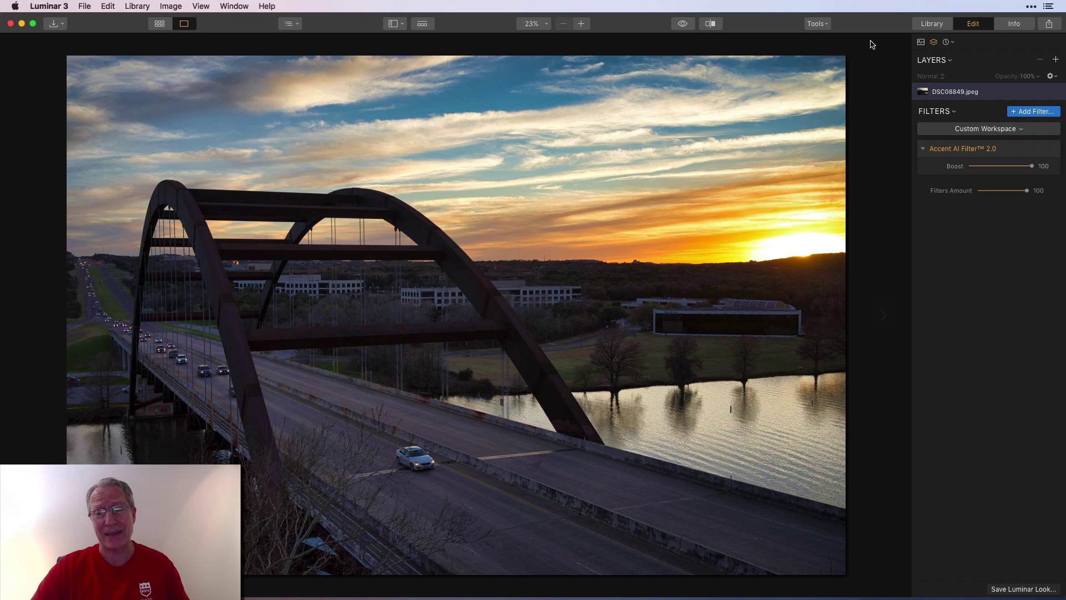
pyautogui.click(881, 314)
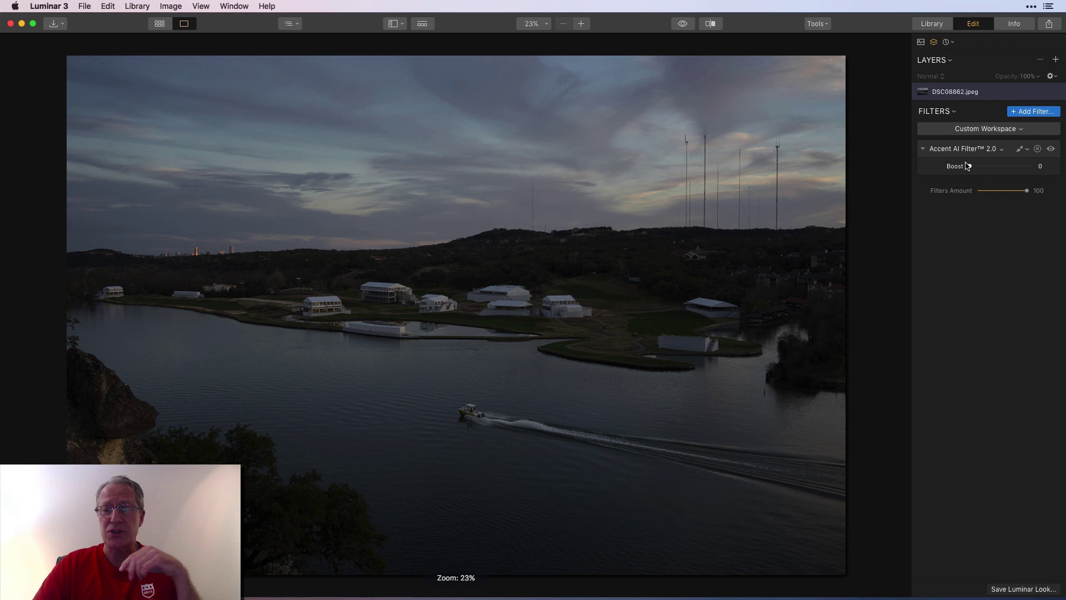
# Set the dusk lake-and-speedboat photo's Accent AI Boost to 100 and compare before and after repeatedly
pyautogui.moveTo(971, 167); pyautogui.dragTo(1052, 166)
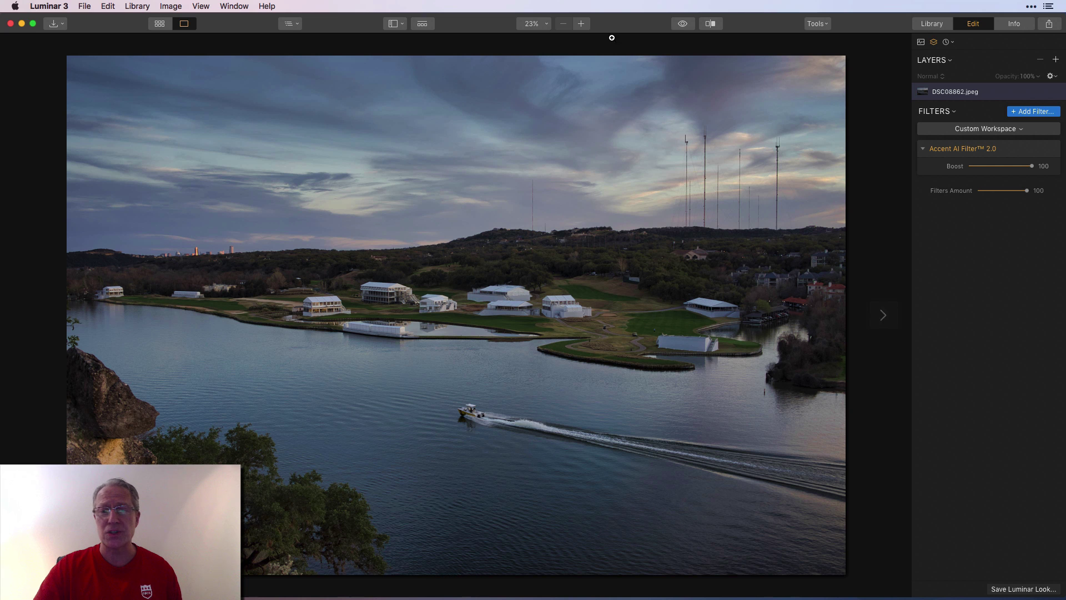
pyautogui.click(683, 24)
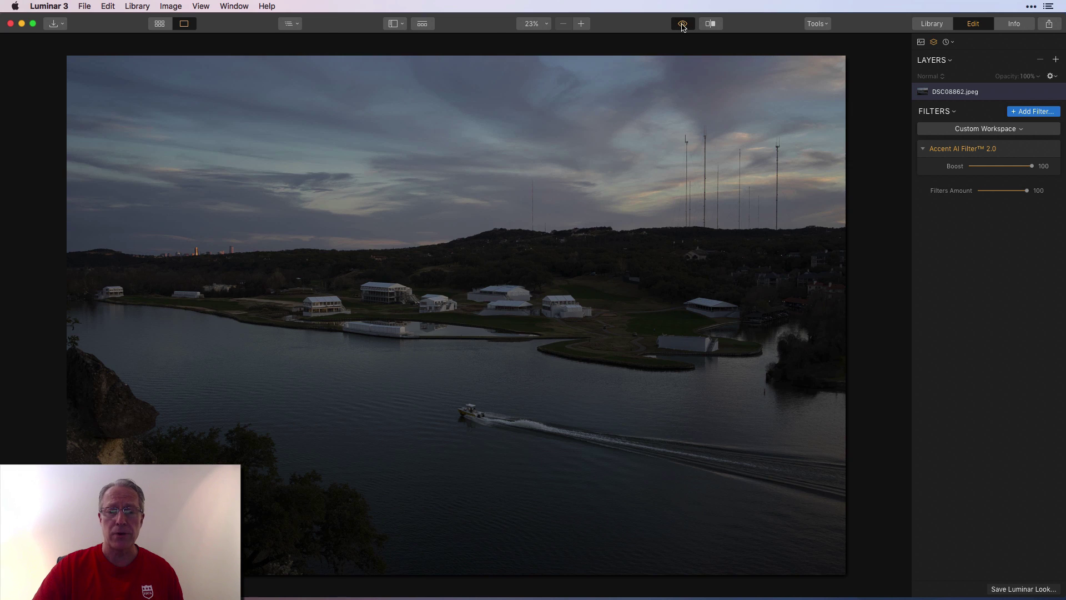
pyautogui.click(683, 24)
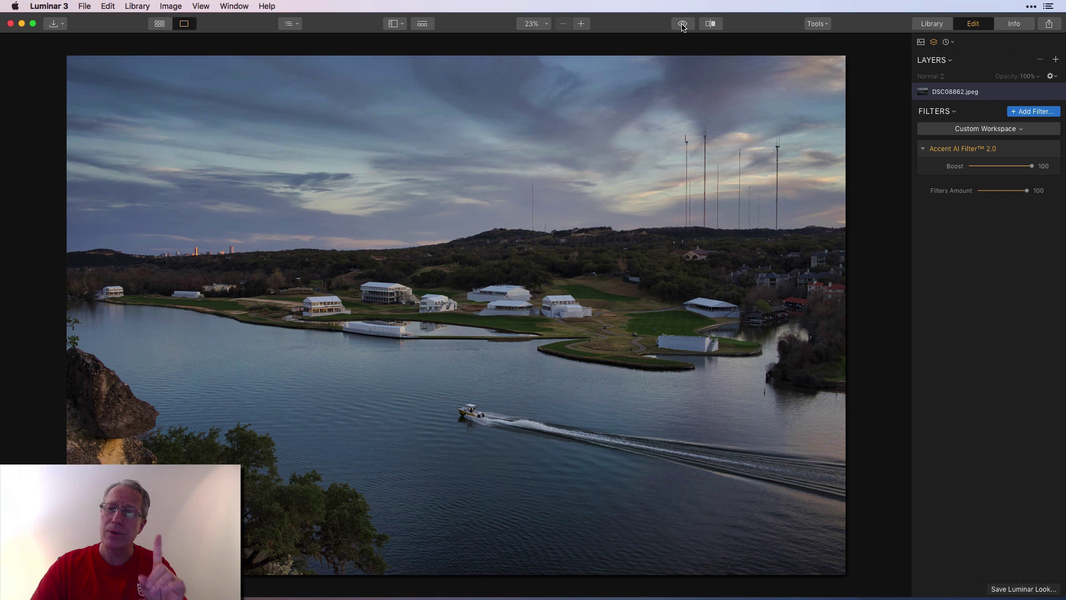
pyautogui.click(682, 25)
pyautogui.click(682, 24)
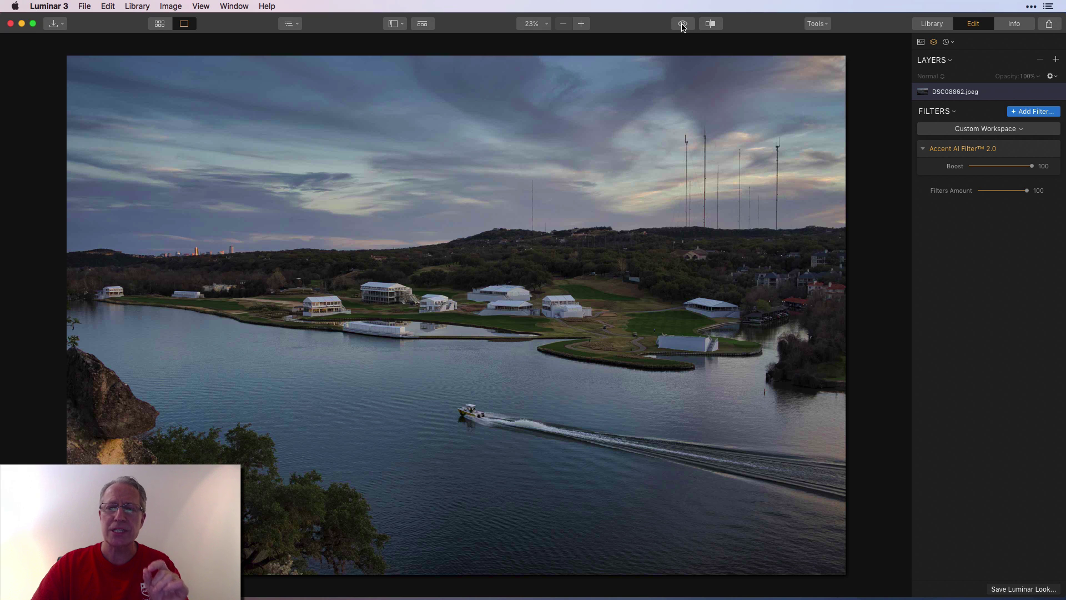
pyautogui.click(682, 25)
pyautogui.click(682, 25)
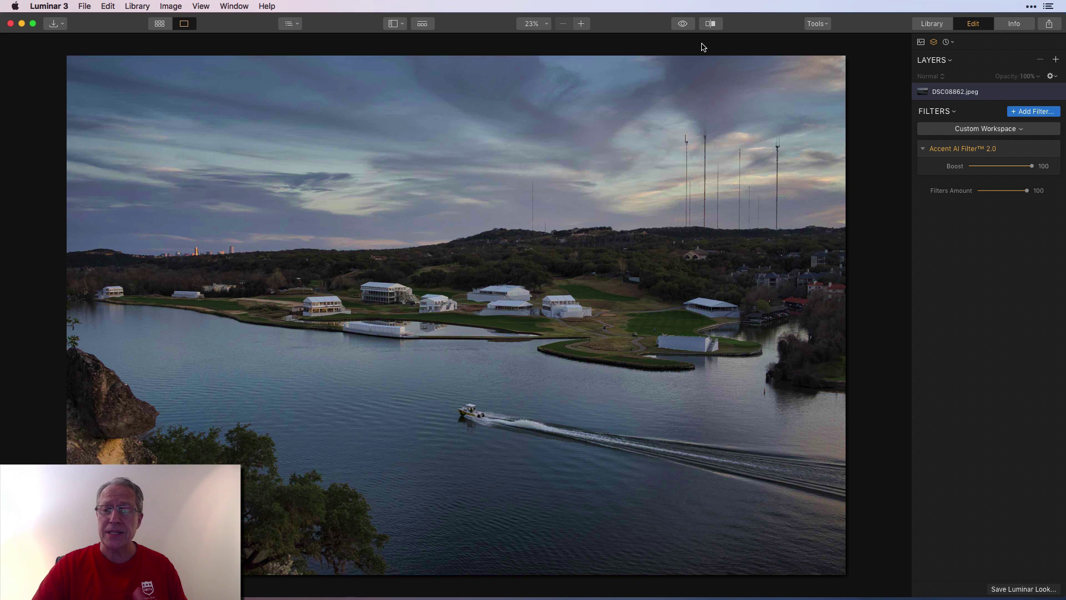
# On the river sunset photo, set Accent AI Boost to 98 and stack a duplicate filter for masking
pyautogui.click(884, 319)
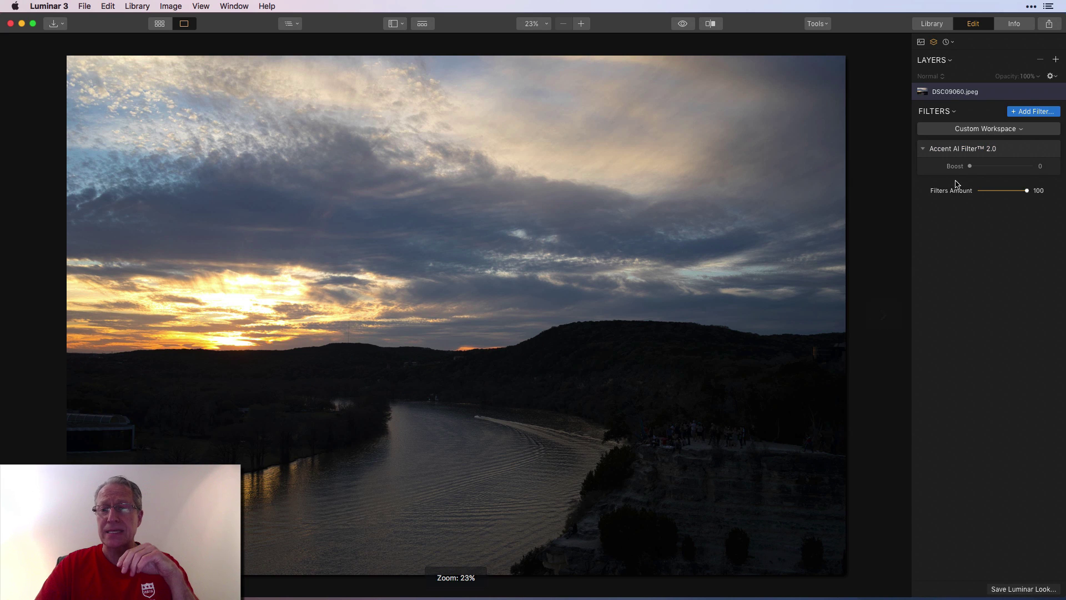
pyautogui.moveTo(972, 167); pyautogui.dragTo(1031, 167)
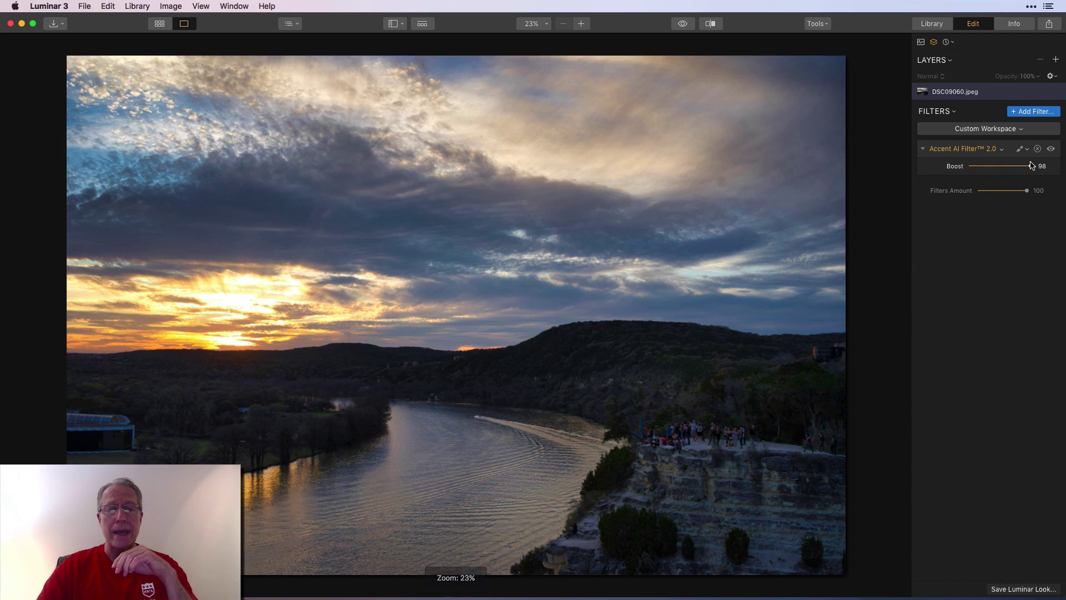
pyautogui.click(973, 150)
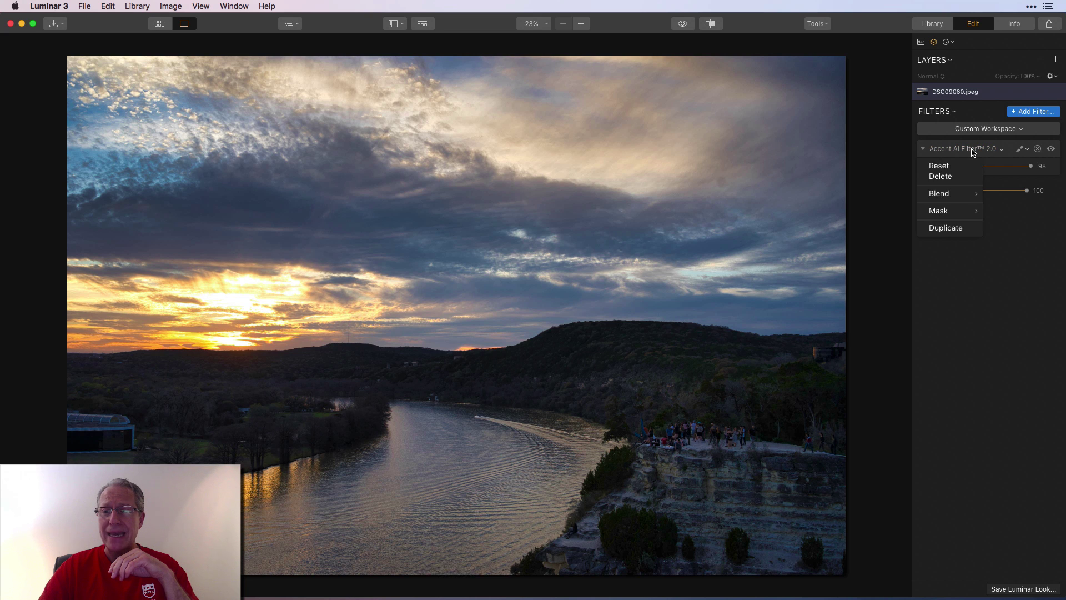
pyautogui.click(952, 229)
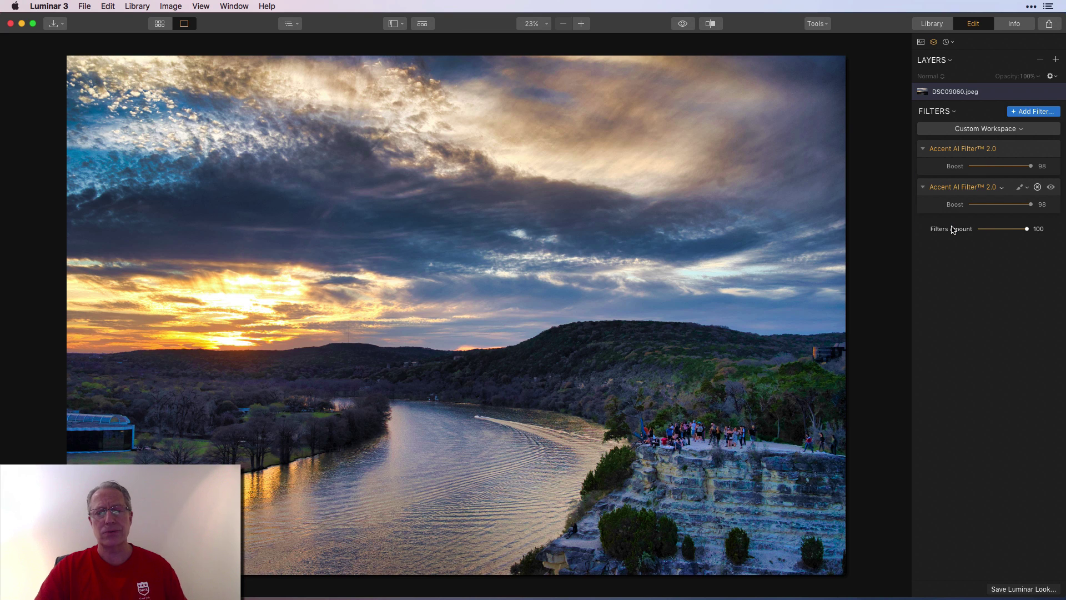
pyautogui.click(1020, 187)
# Brush-erase the second Accent AI filter from the lower-left trees, hills and cliff-top, keeping it on the sky
pyautogui.click(980, 204)
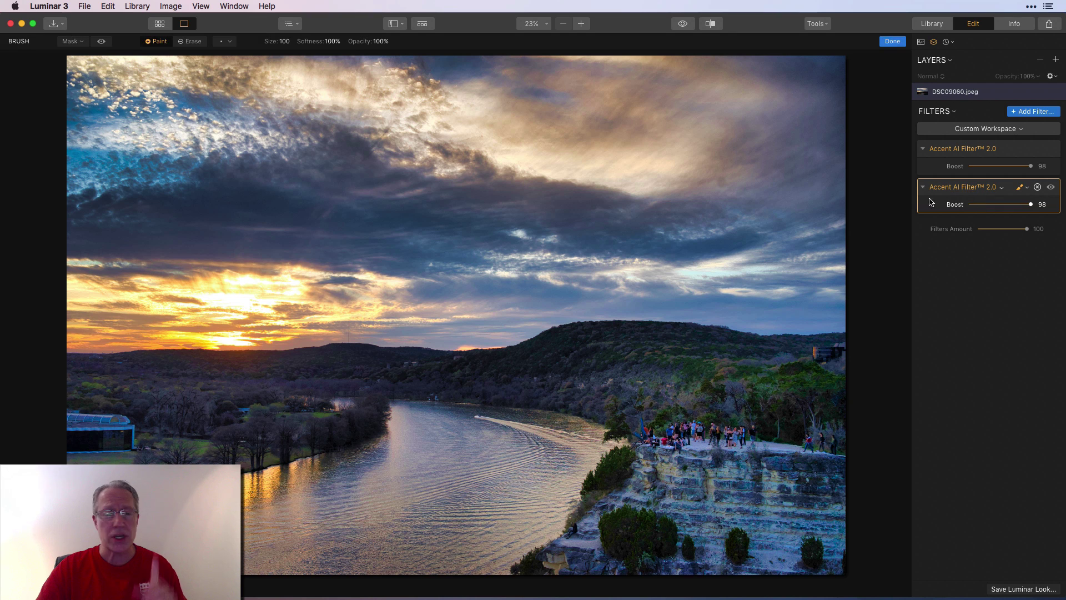
pyautogui.click(196, 42)
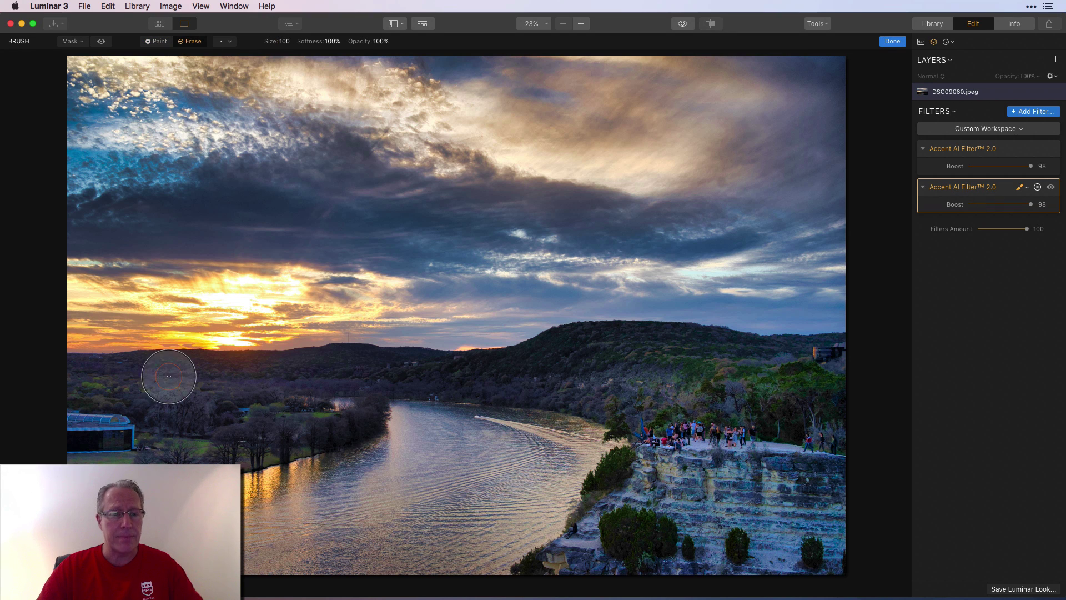
pyautogui.moveTo(164, 452); pyautogui.dragTo(288, 414)
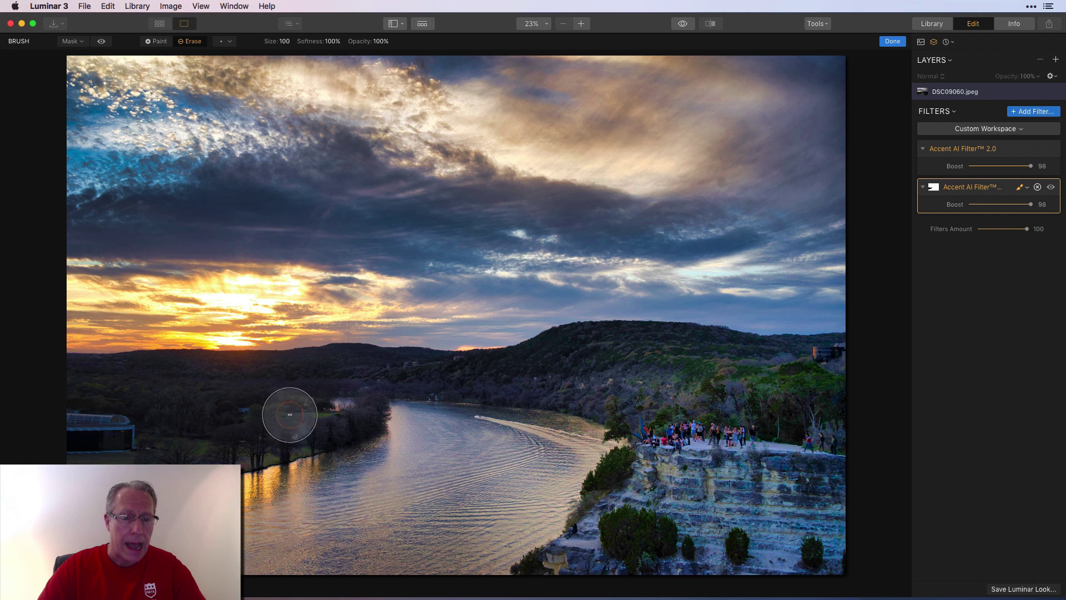
pyautogui.moveTo(497, 377)
pyautogui.mouseDown()
pyautogui.moveTo(544, 378)
pyautogui.moveTo(631, 351)
pyautogui.moveTo(758, 365)
pyautogui.moveTo(843, 358)
pyautogui.moveTo(583, 381)
pyautogui.moveTo(684, 416)
pyautogui.moveTo(843, 424)
pyautogui.moveTo(802, 549)
pyautogui.moveTo(783, 441)
pyautogui.moveTo(788, 525)
pyautogui.moveTo(752, 450)
pyautogui.moveTo(687, 506)
pyautogui.moveTo(643, 449)
pyautogui.moveTo(569, 558)
pyautogui.moveTo(749, 531)
pyautogui.moveTo(722, 470)
pyautogui.moveTo(693, 557)
pyautogui.moveTo(808, 548)
pyautogui.moveTo(855, 387)
pyautogui.mouseUp()
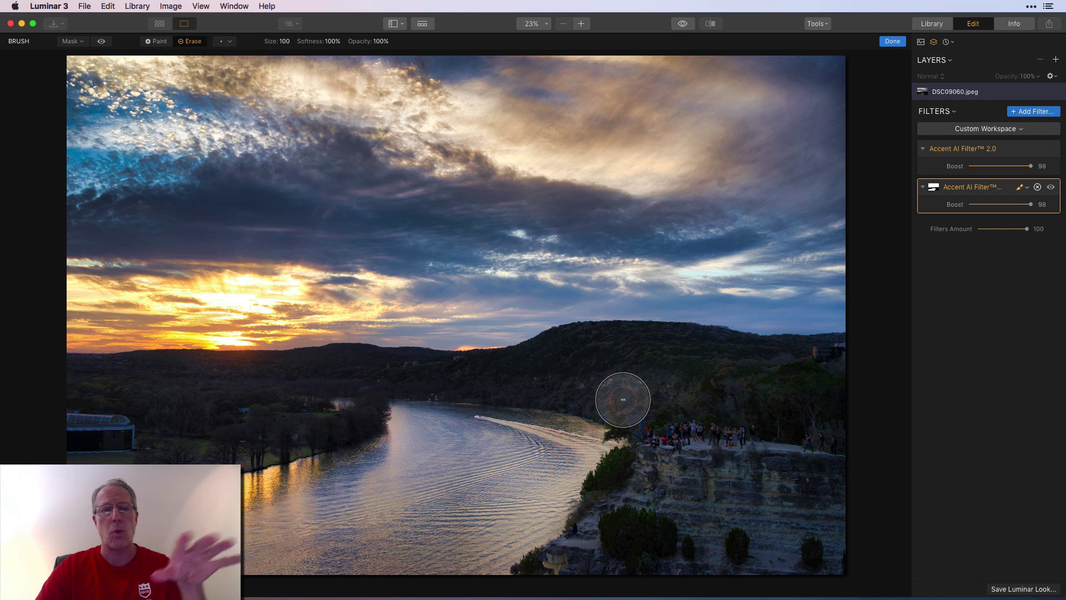
pyautogui.click(893, 42)
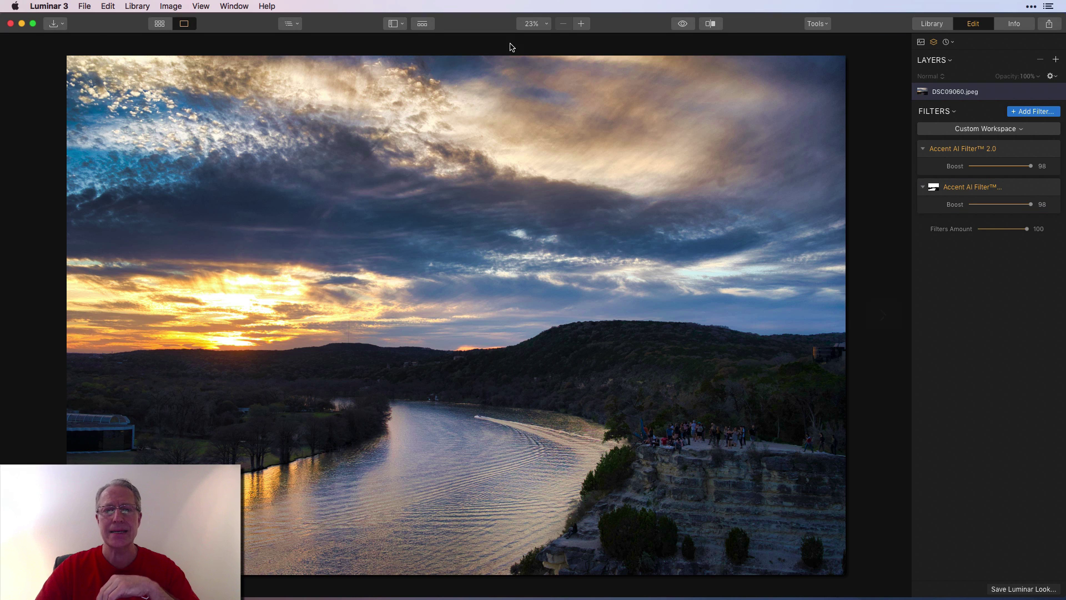
pyautogui.click(683, 24)
pyautogui.click(683, 24)
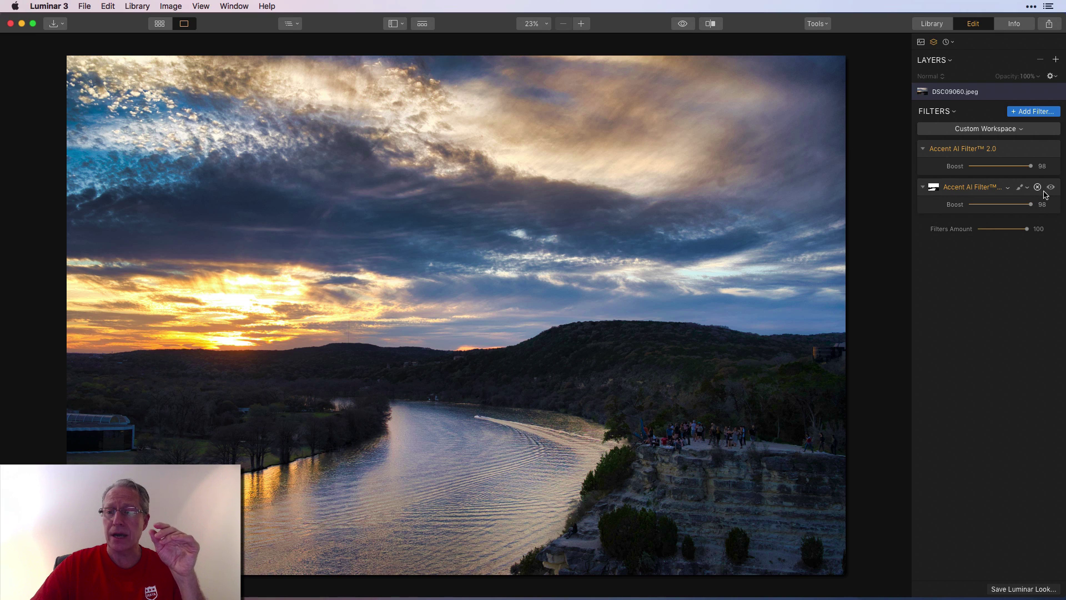
pyautogui.click(1052, 188)
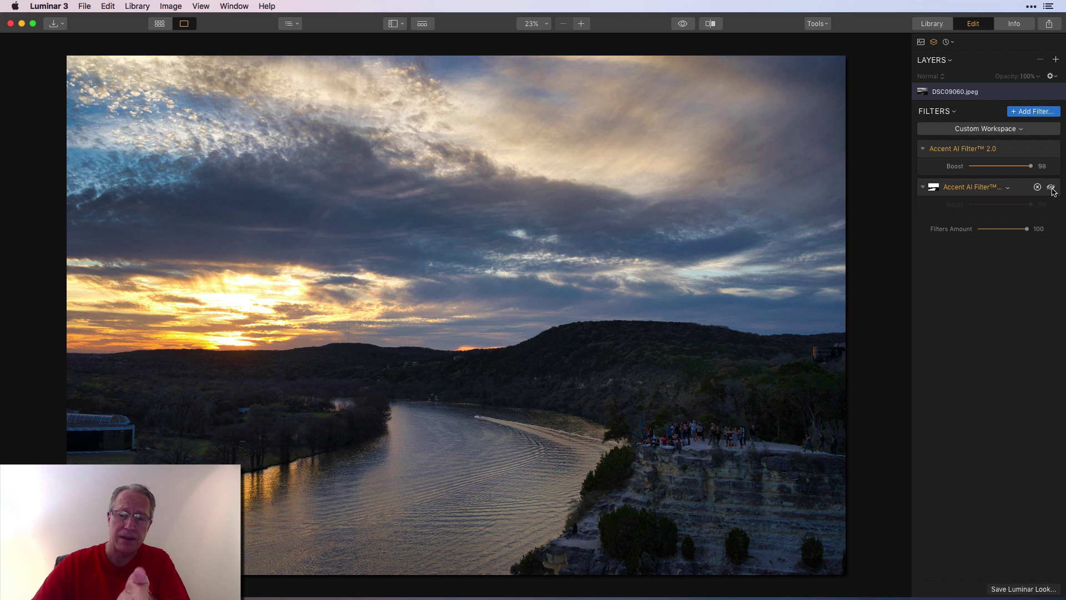
pyautogui.click(1051, 188)
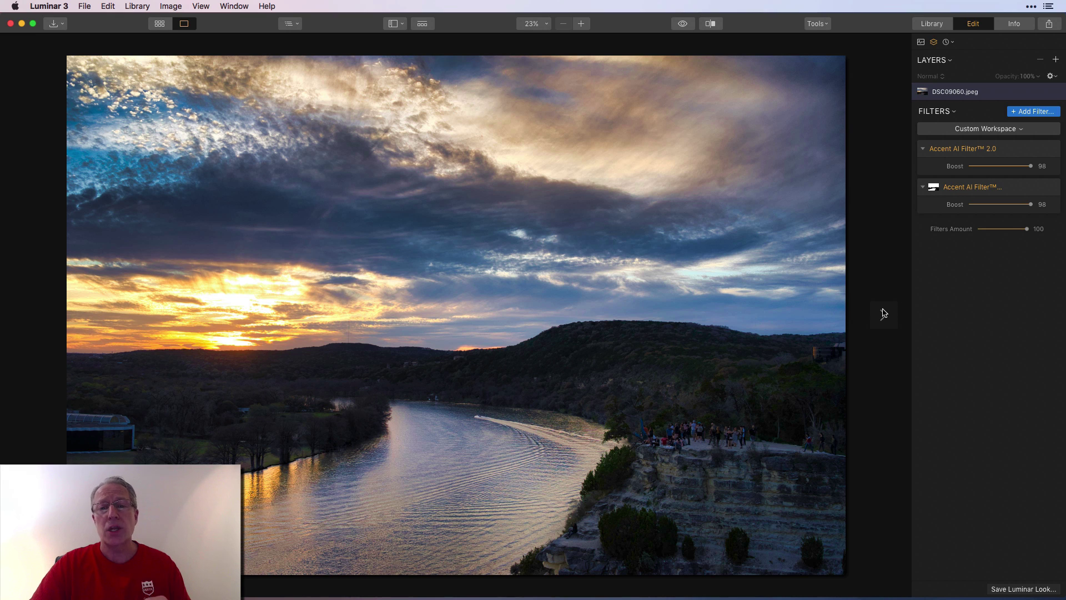
# Open the woman-against-a-lit-sign portrait and raise its Accent AI Filter 2.0 Boost to 100
pyautogui.click(884, 314)
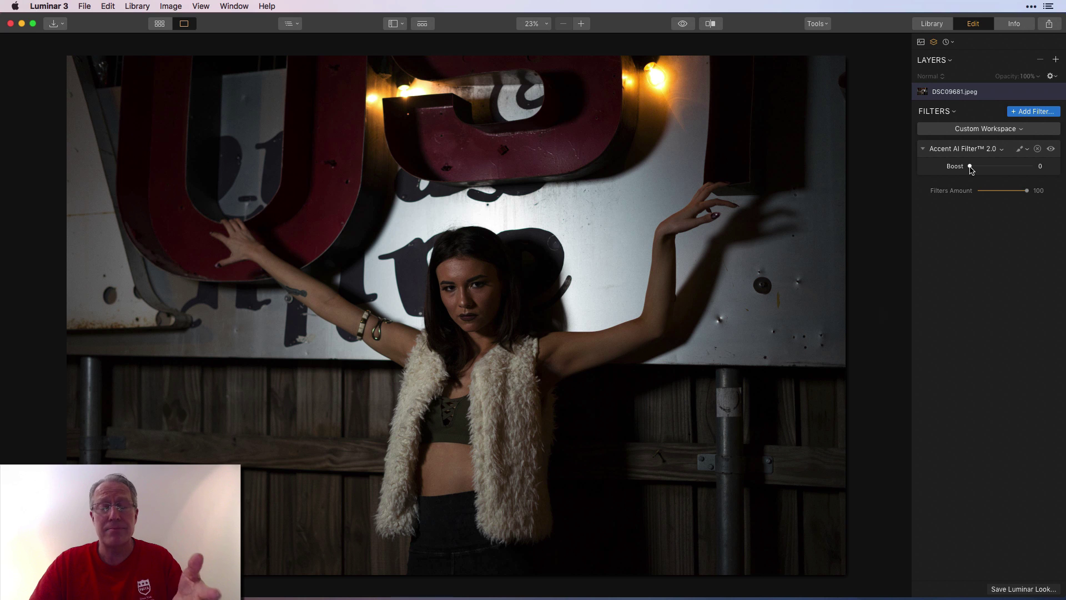
pyautogui.moveTo(971, 167); pyautogui.dragTo(1040, 162)
pyautogui.click(1034, 112)
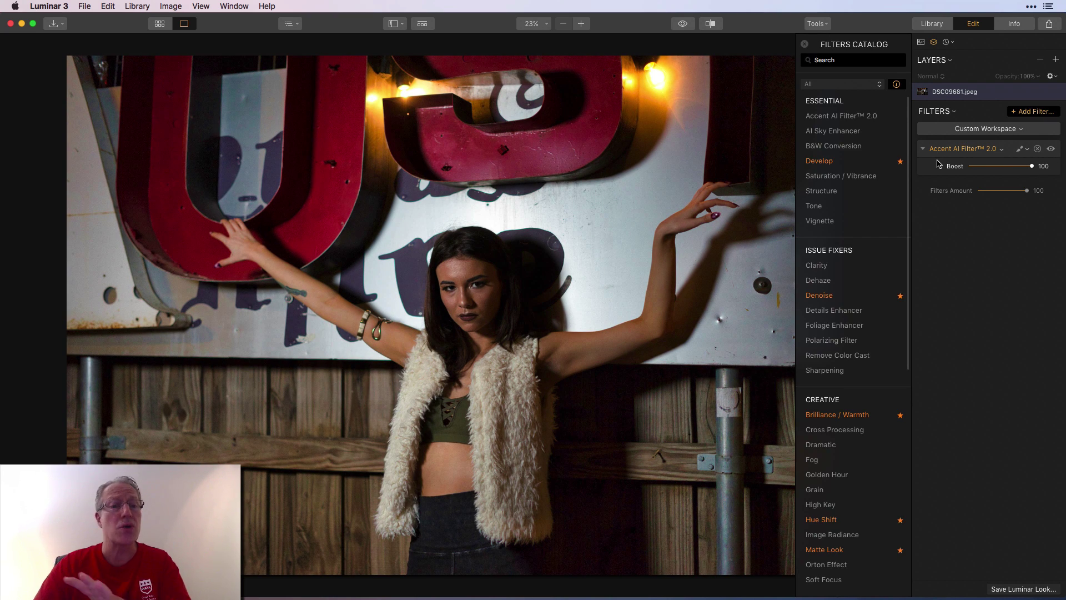
# Add a Vignette with Amount -71, Size 33 and Inner Light 34, then compare with the original
pyautogui.click(847, 221)
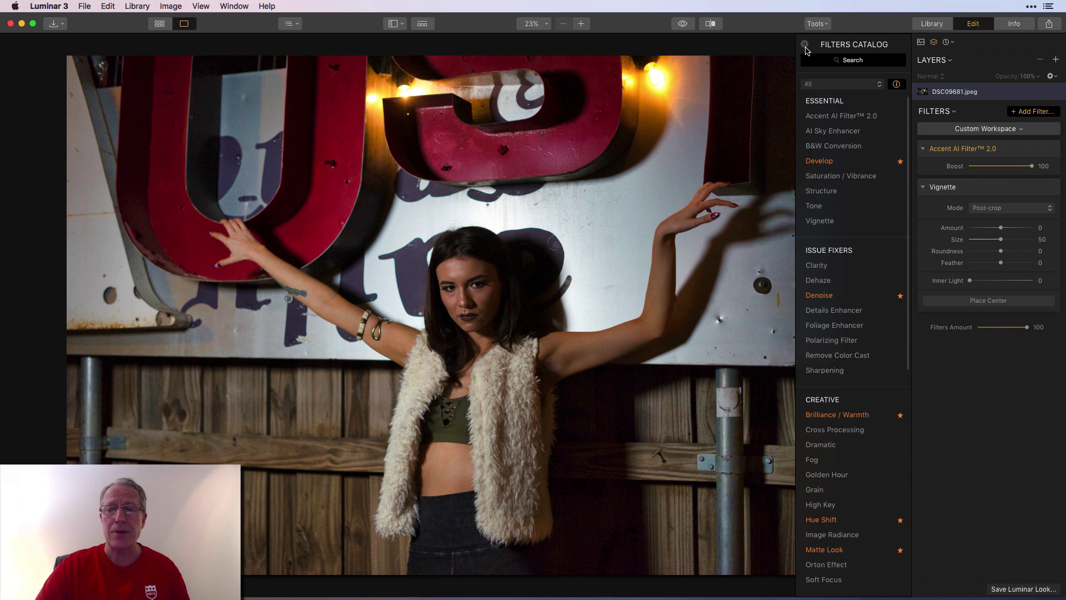
pyautogui.click(805, 45)
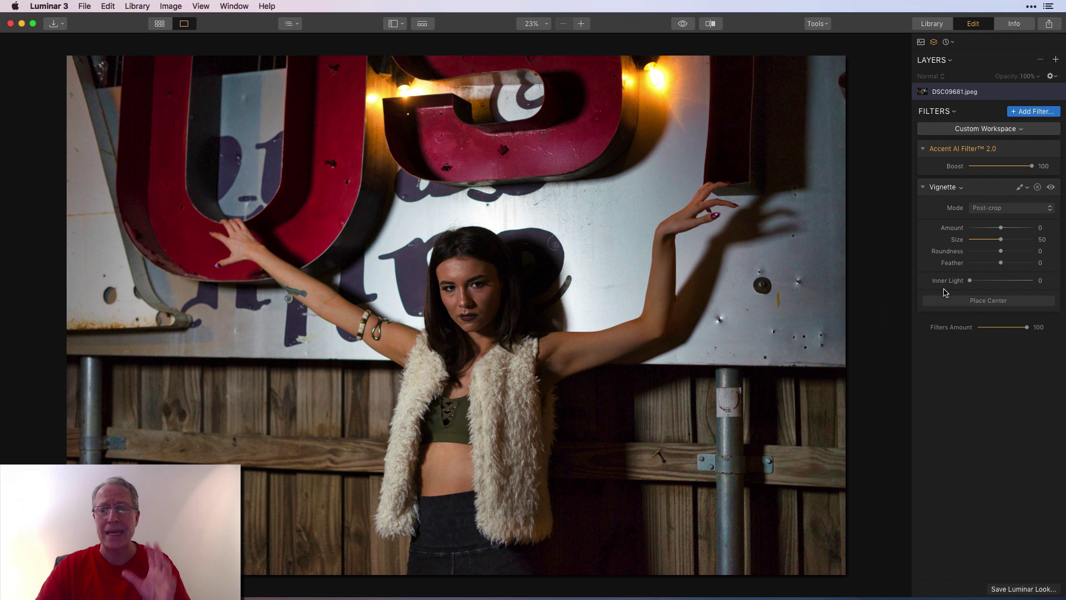
pyautogui.moveTo(1001, 228)
pyautogui.mouseDown()
pyautogui.moveTo(978, 227)
pyautogui.moveTo(990, 240)
pyautogui.mouseUp()
pyautogui.moveTo(972, 281); pyautogui.dragTo(991, 281)
pyautogui.click(683, 25)
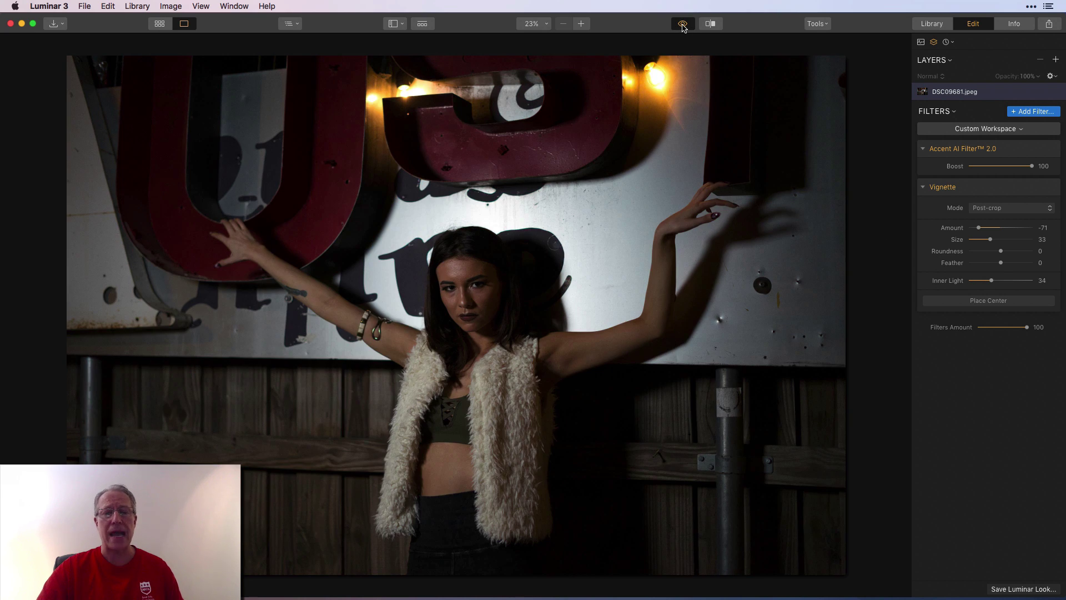
pyautogui.click(683, 25)
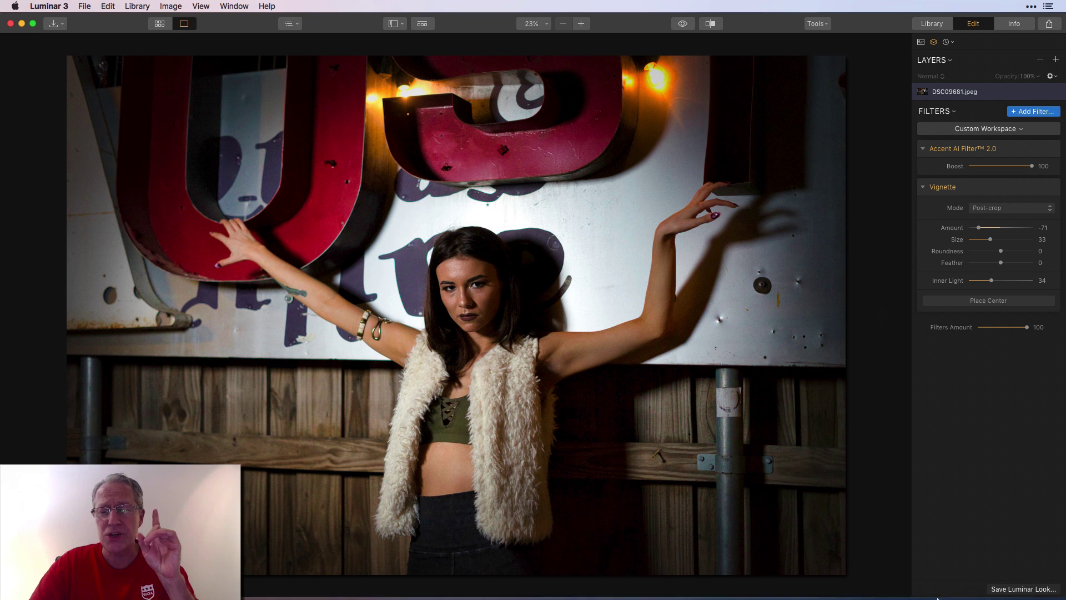
# Show Luminar 2018's bridge photo, toggle its Accent AI Filter off and on, then return to Luminar 3
pyautogui.click(1013, 592)
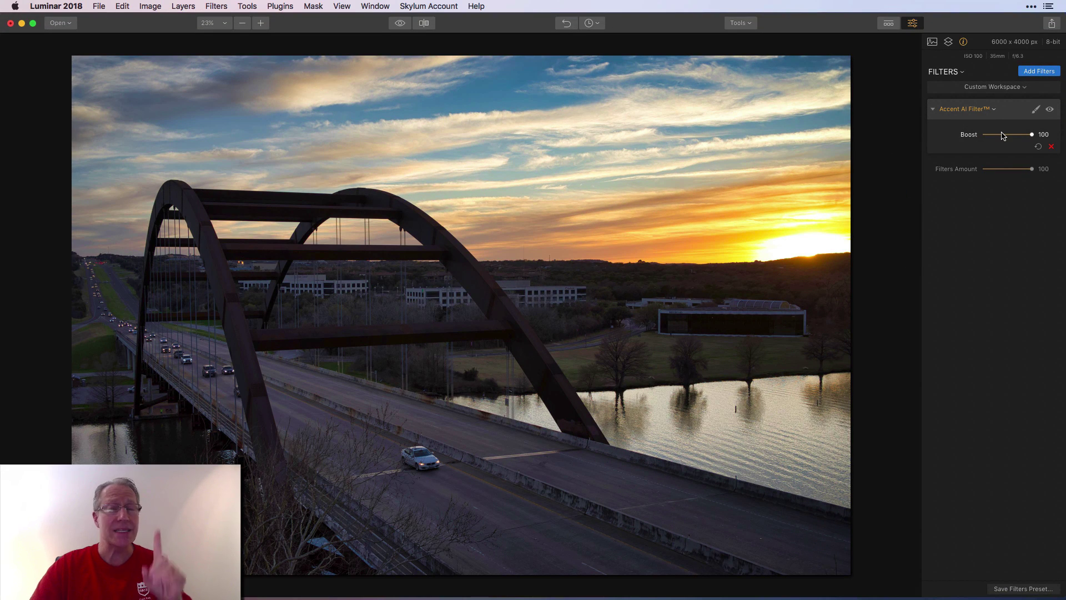
pyautogui.click(1050, 111)
pyautogui.click(1050, 111)
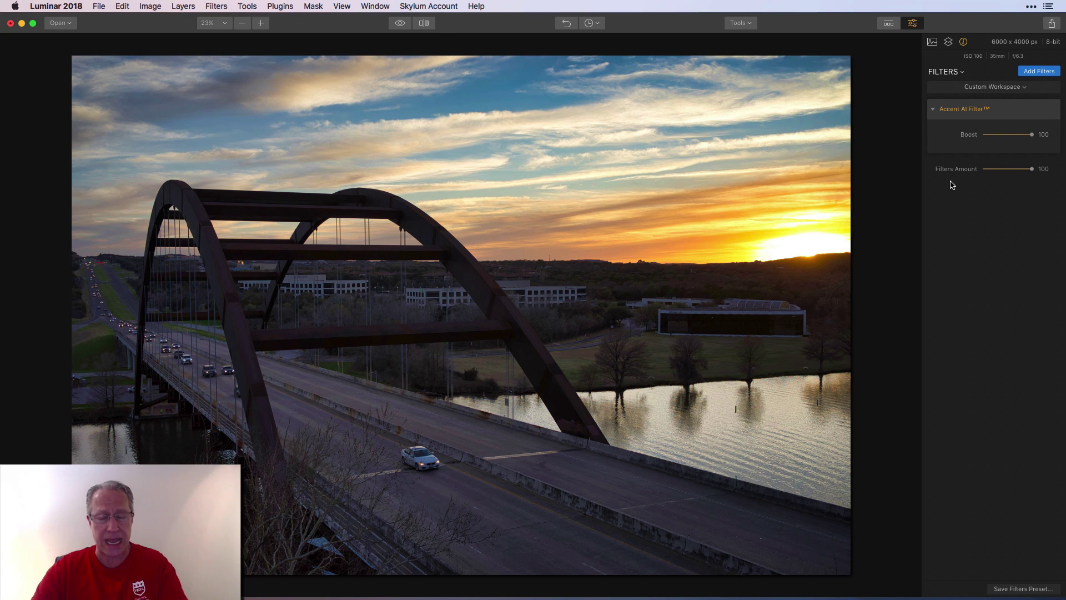
pyautogui.press('super+Tab')
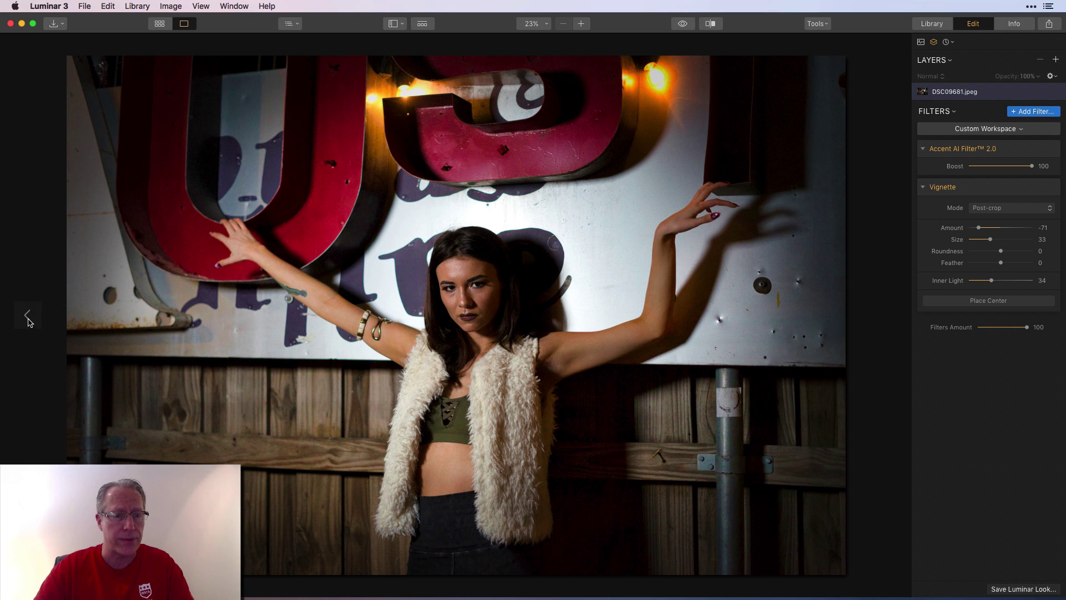
# Step back past the lake boat photo to the bridge sunset shot DSC08849.jpeg, then switch to Luminar 2018
pyautogui.click(29, 317)
pyautogui.click(31, 322)
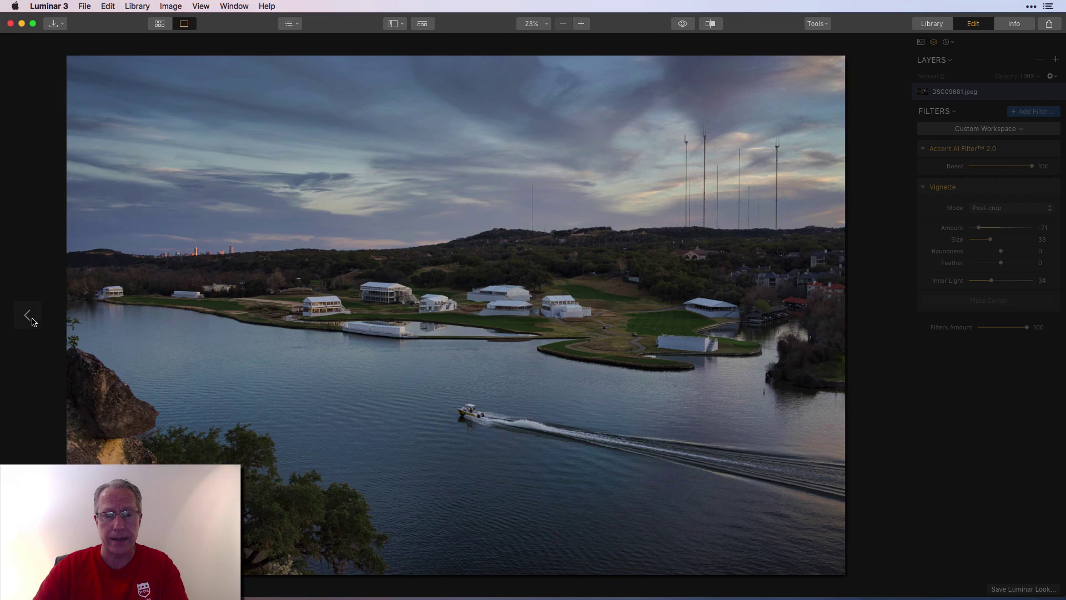
pyautogui.press('super+Tab')
pyautogui.press('super+Tab')
pyautogui.click(31, 322)
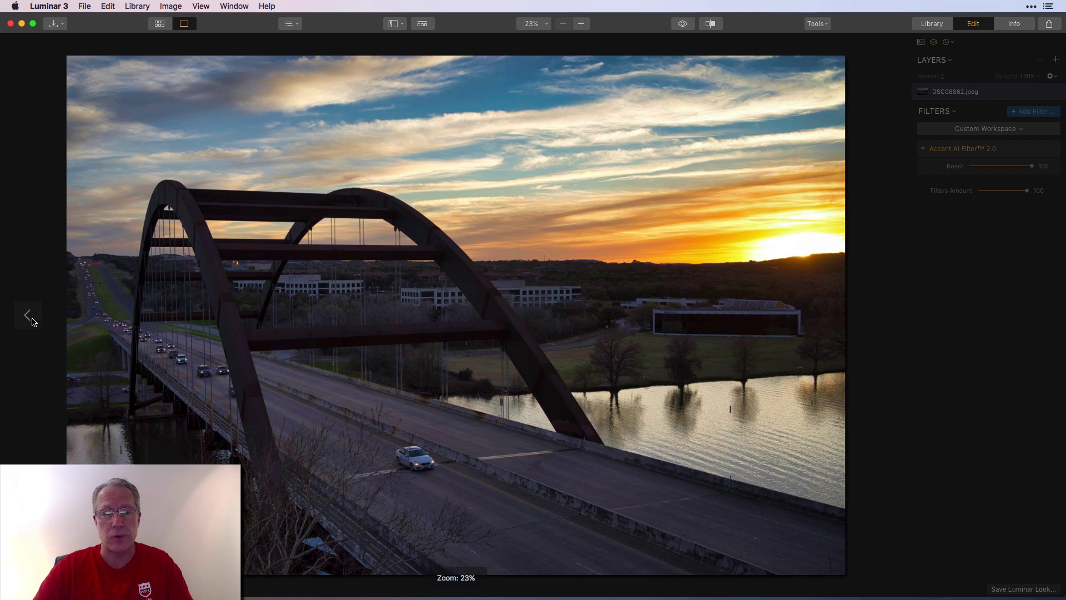
pyautogui.moveTo(870, 341)
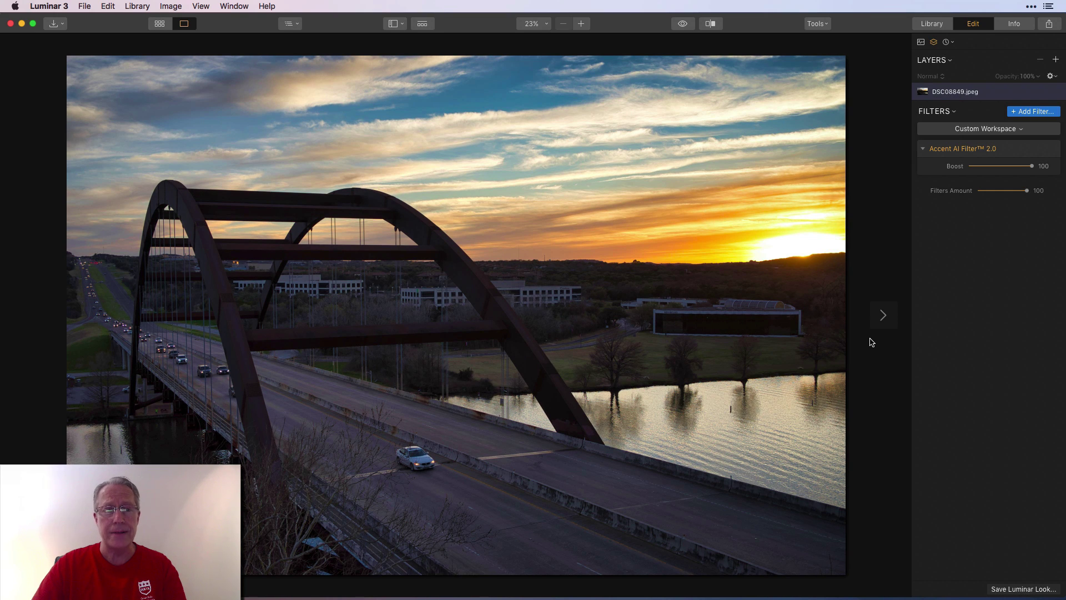
pyautogui.press('super+Tab')
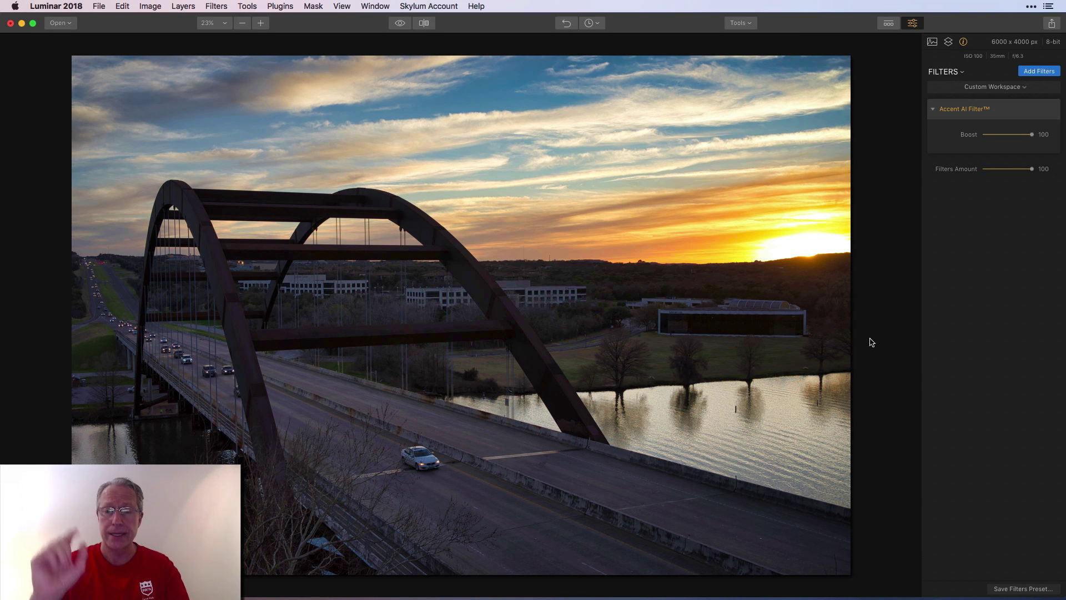
# Compare the bridge sunset photo in Luminar 3 against the Luminar 2018 version at Boost 100
pyautogui.press('super+Tab')
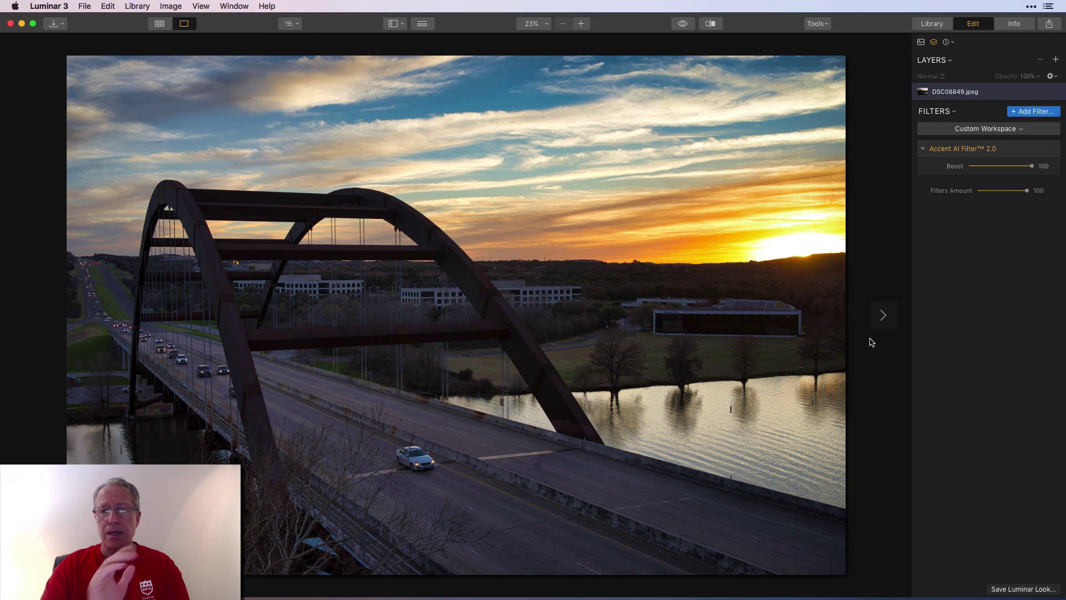
pyautogui.press('super+Tab')
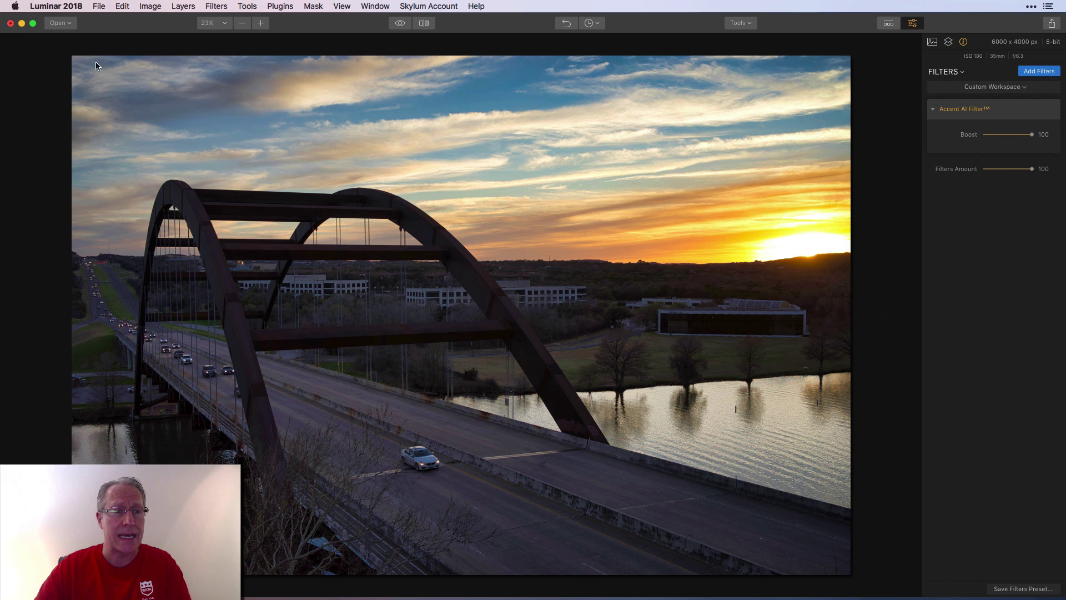
# Close the bridge photo without saving, restore the minimized portrait window, and bring Luminar 3 forward
pyautogui.click(11, 24)
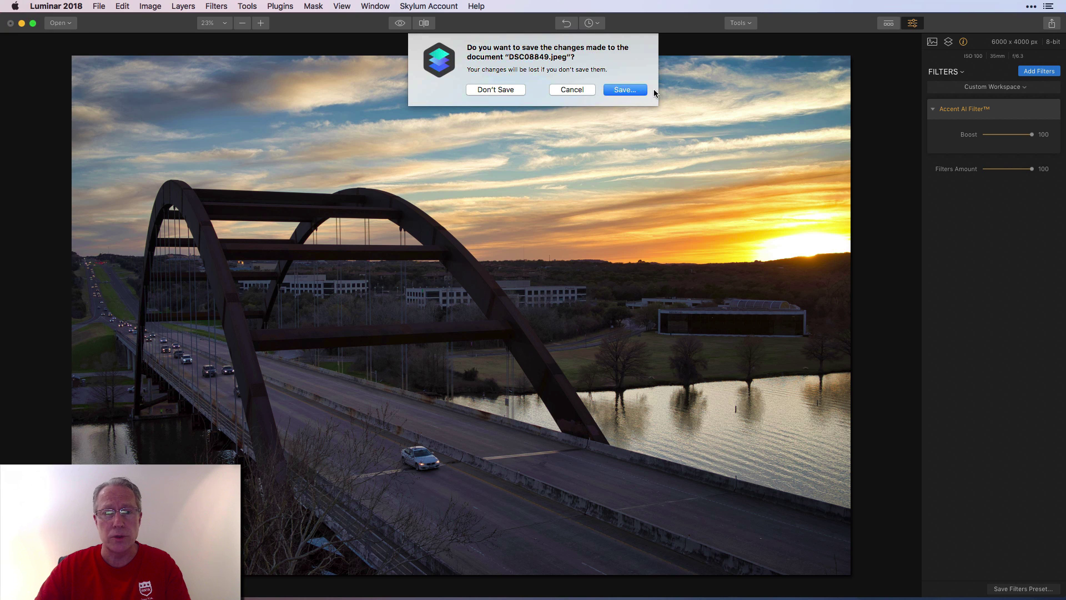
pyautogui.click(511, 90)
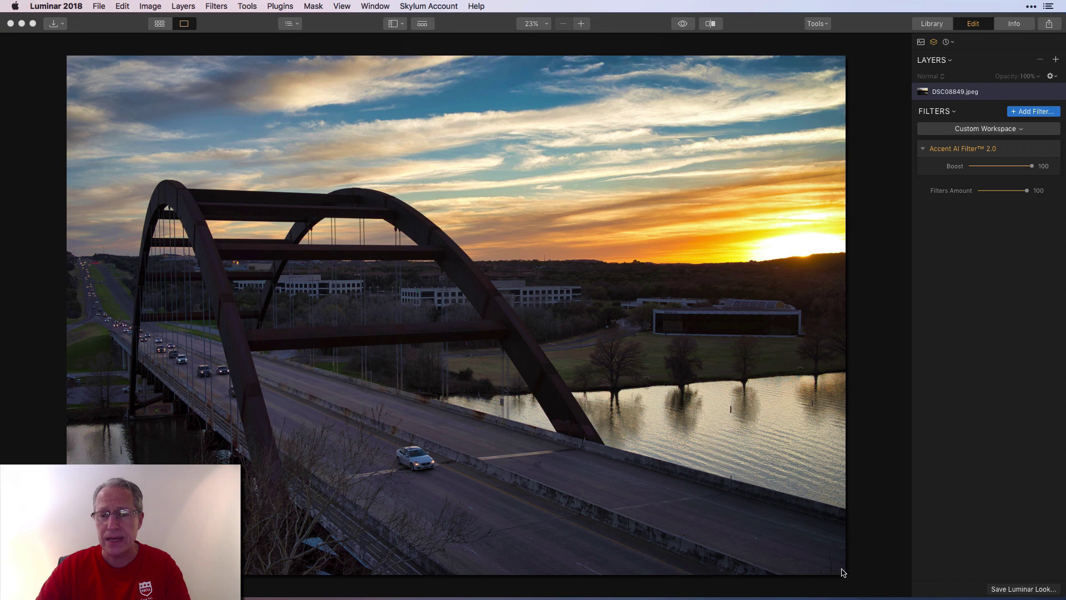
pyautogui.click(1018, 590)
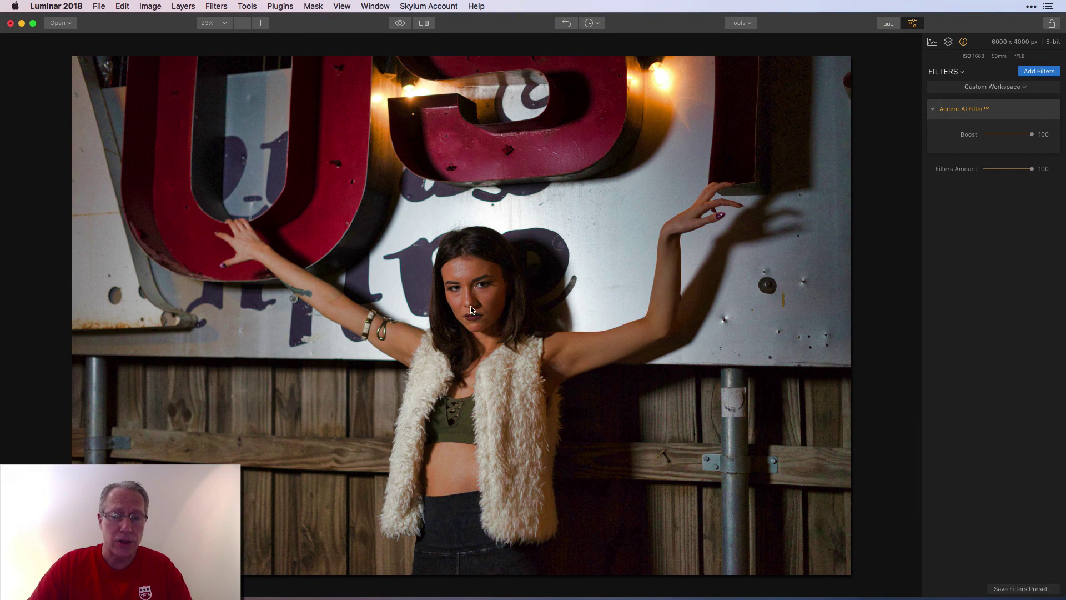
pyautogui.press('super+Tab')
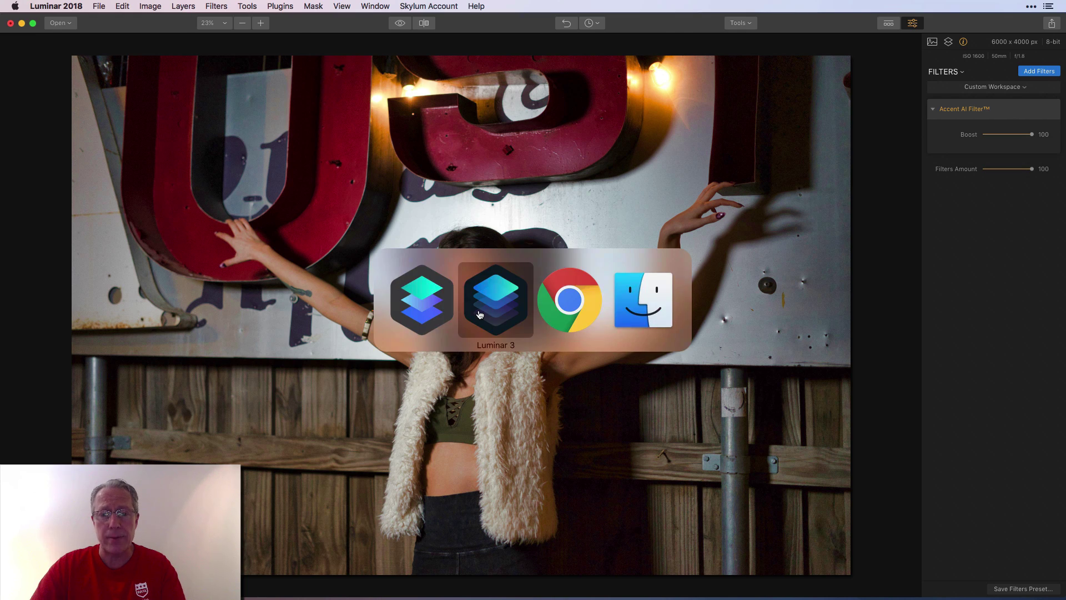
pyautogui.click(481, 315)
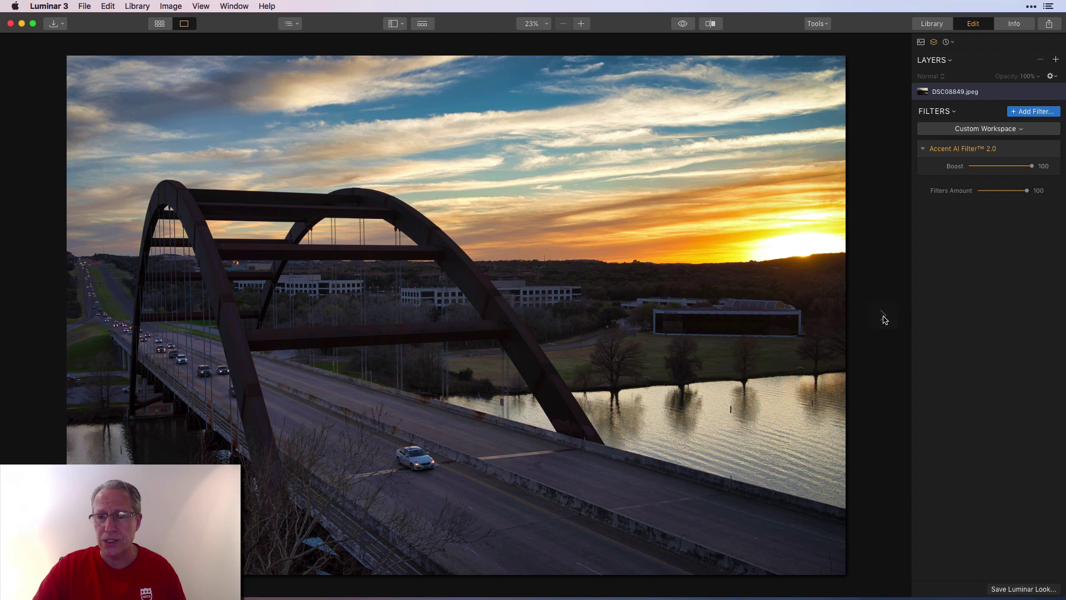
# Move forward to the portrait and delete its Vignette, keeping only Accent AI Filter 2.0 at Boost 100
pyautogui.press('Right')
pyautogui.press('Right')
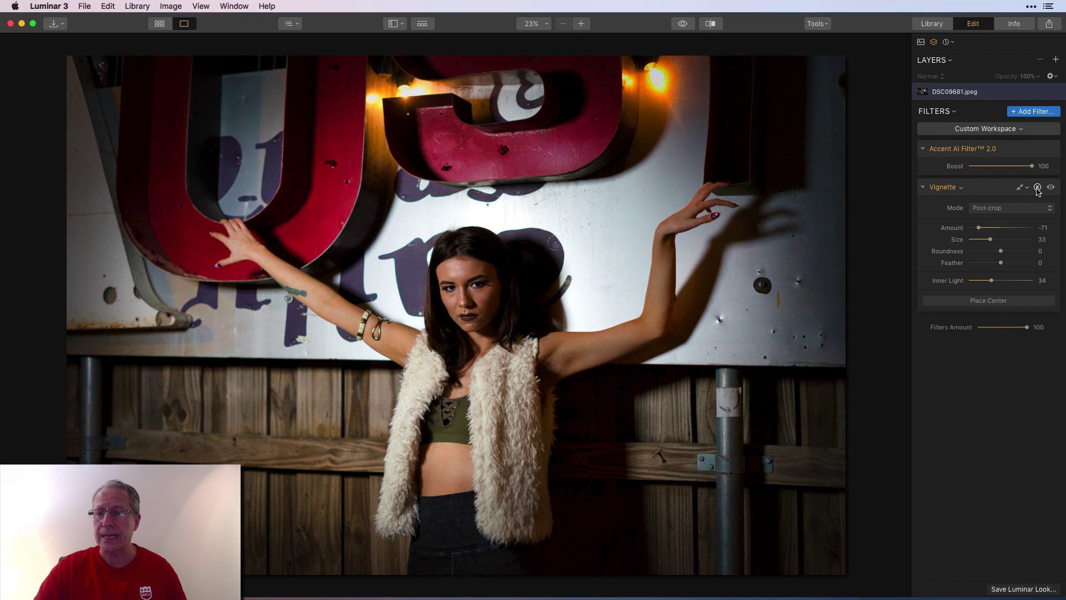
pyautogui.click(1038, 187)
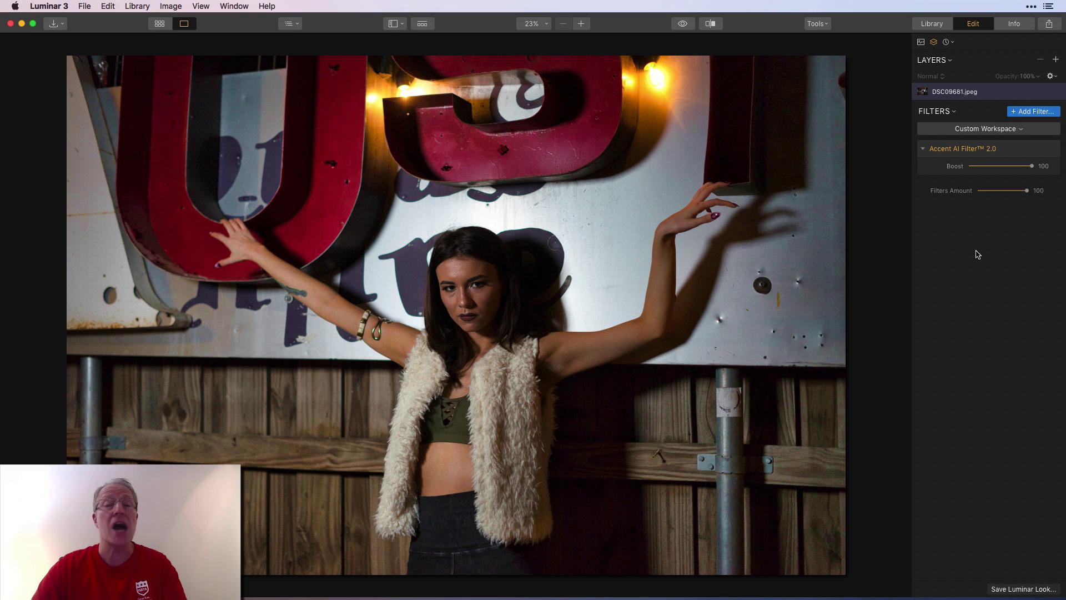
pyautogui.press('super+Tab')
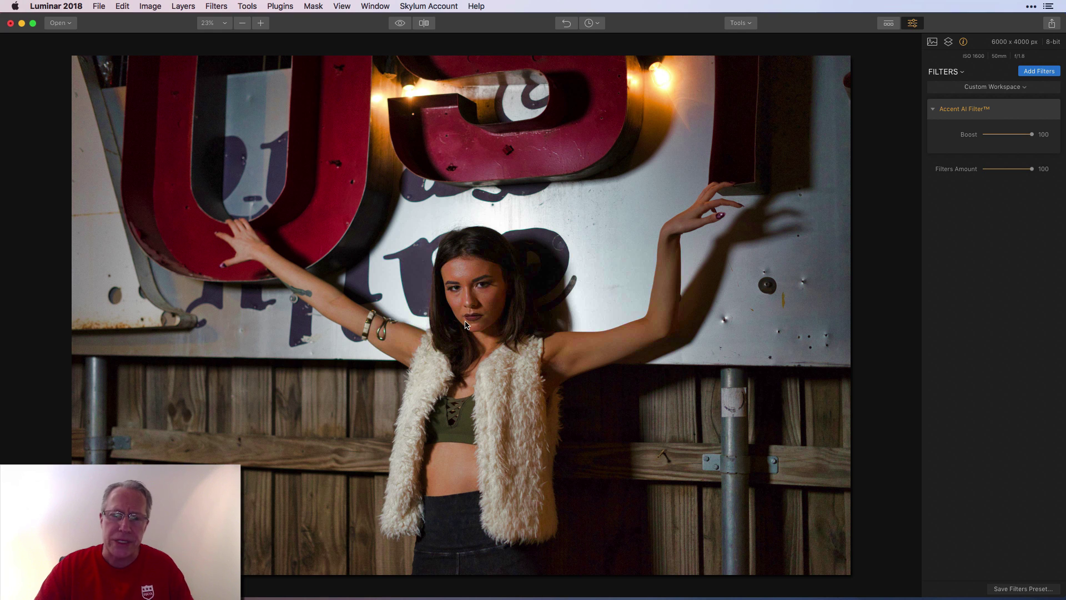
pyautogui.press('super+Tab')
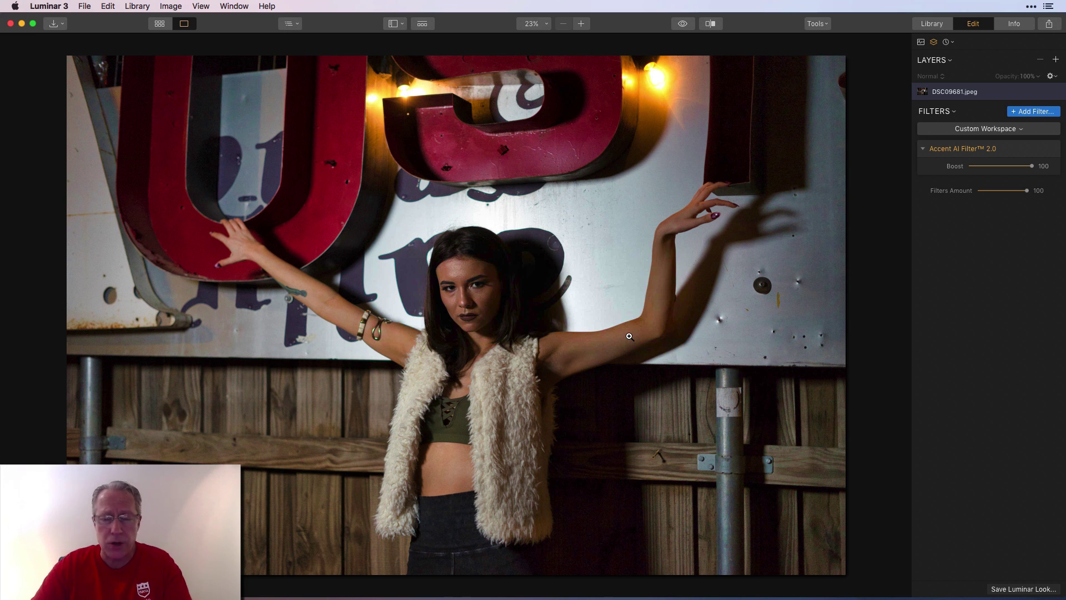
pyautogui.press('super+Tab')
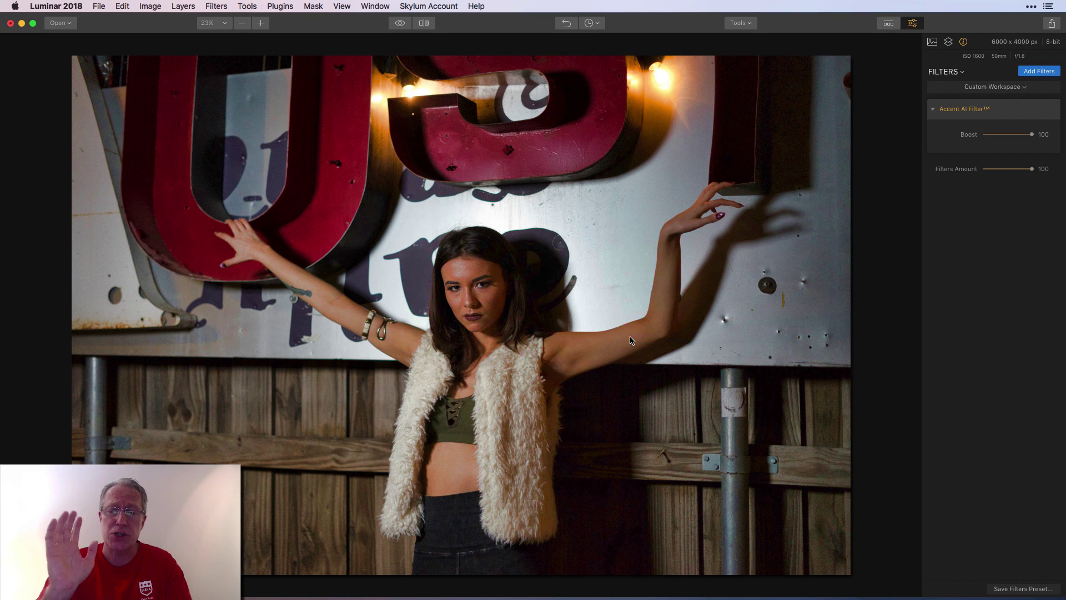
pyautogui.press('super+Tab')
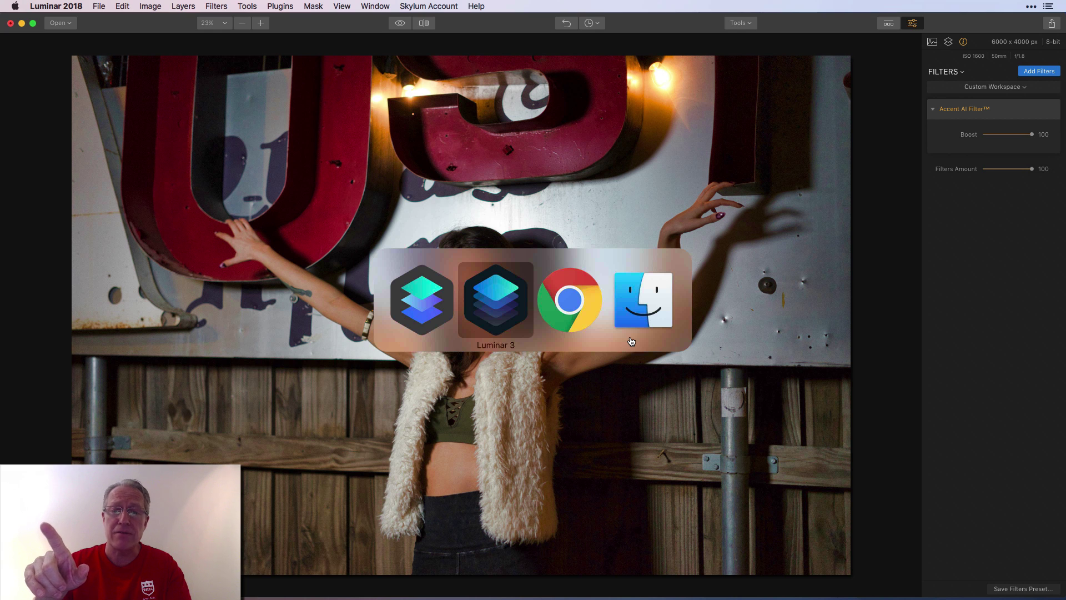